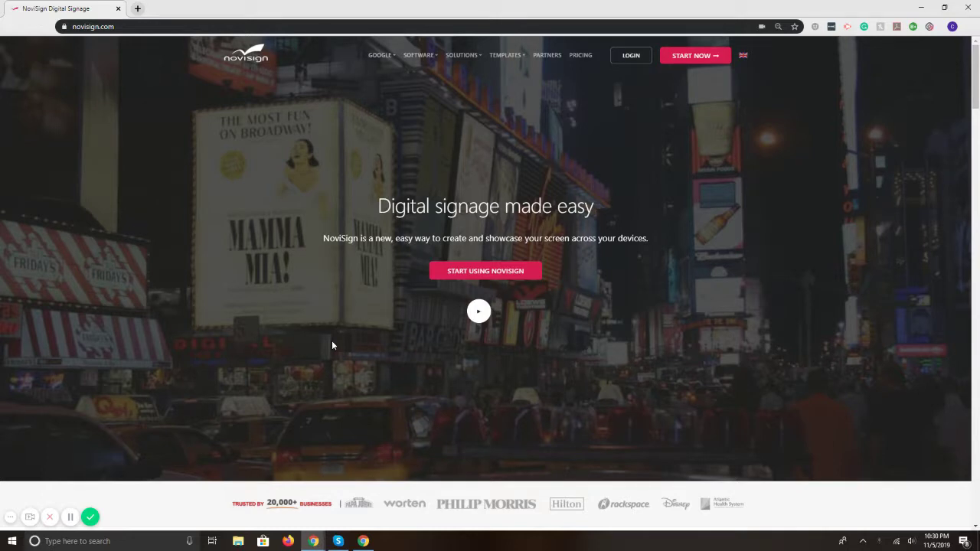
Open NoviSign Studio's My Creatives page from the LOGIN link on novisign.com.
left_click(641, 54)
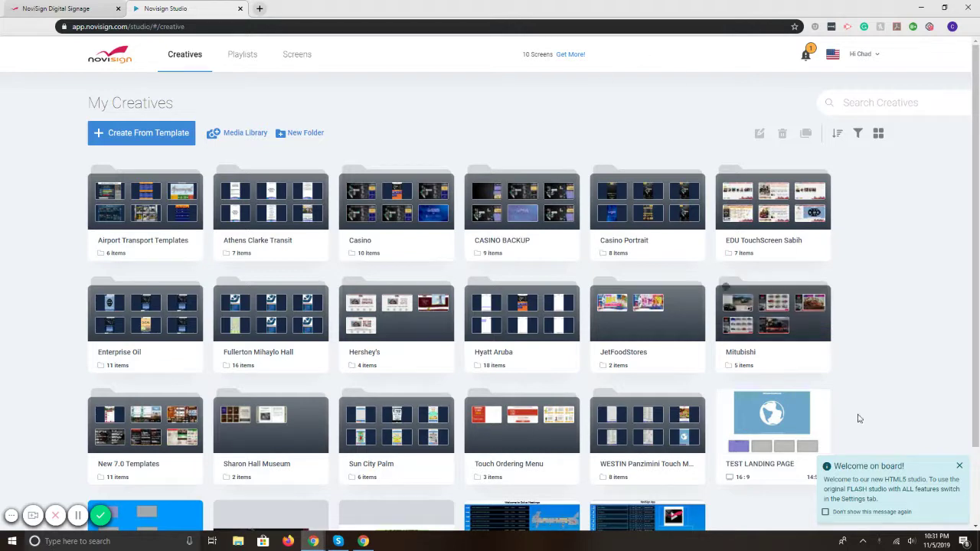
Dismiss the welcome toast and browse the Create From Template gallery.
left_click(958, 466)
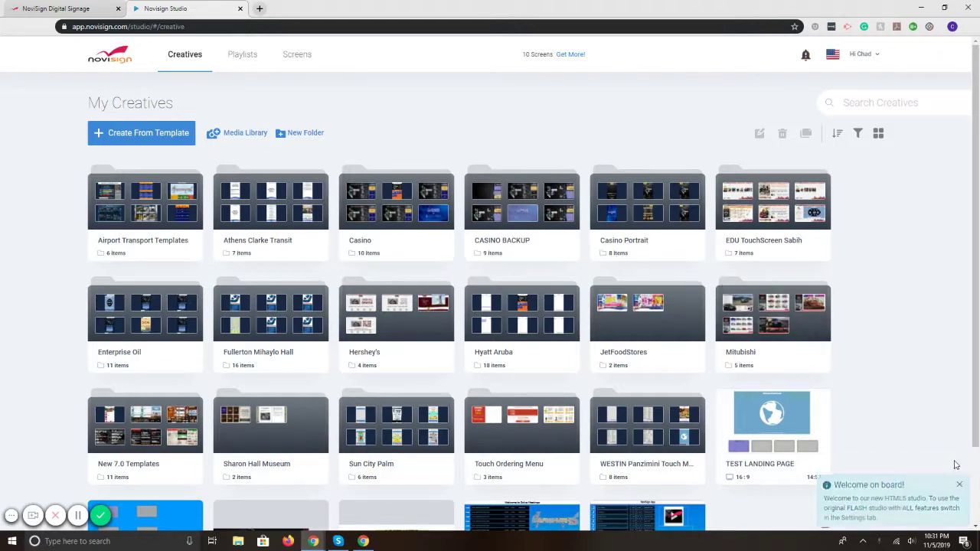
left_click(183, 134)
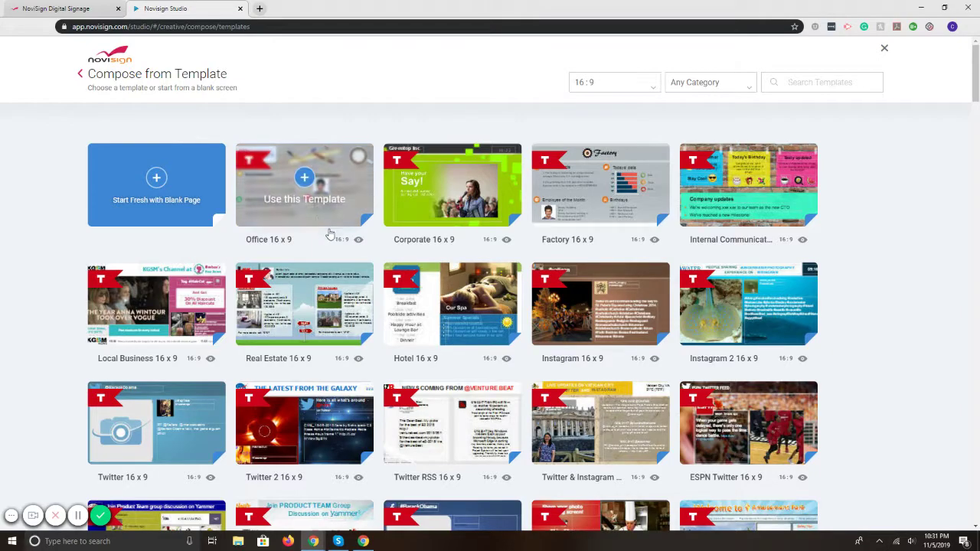
scroll(329, 237, "down", 9)
scroll(346, 254, "down", 15)
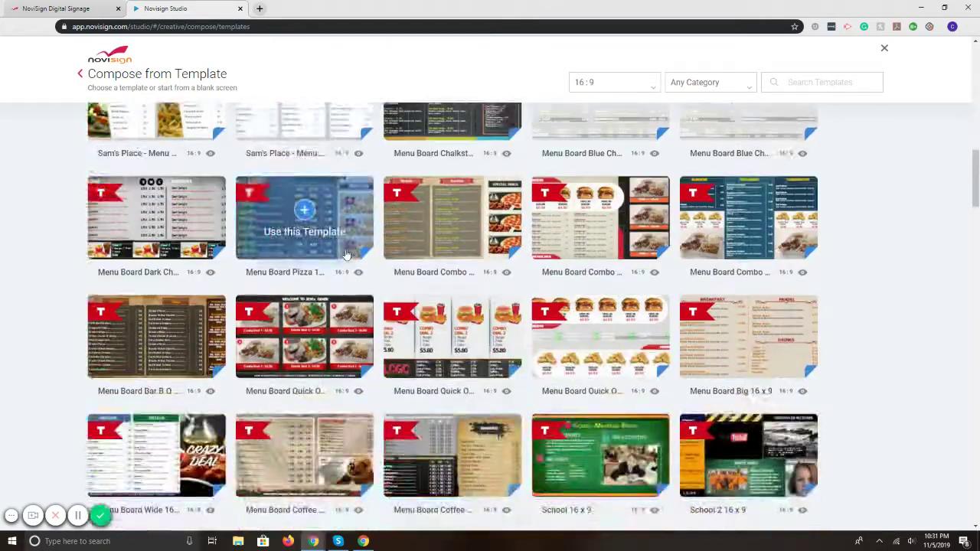
scroll(346, 254, "down", 6)
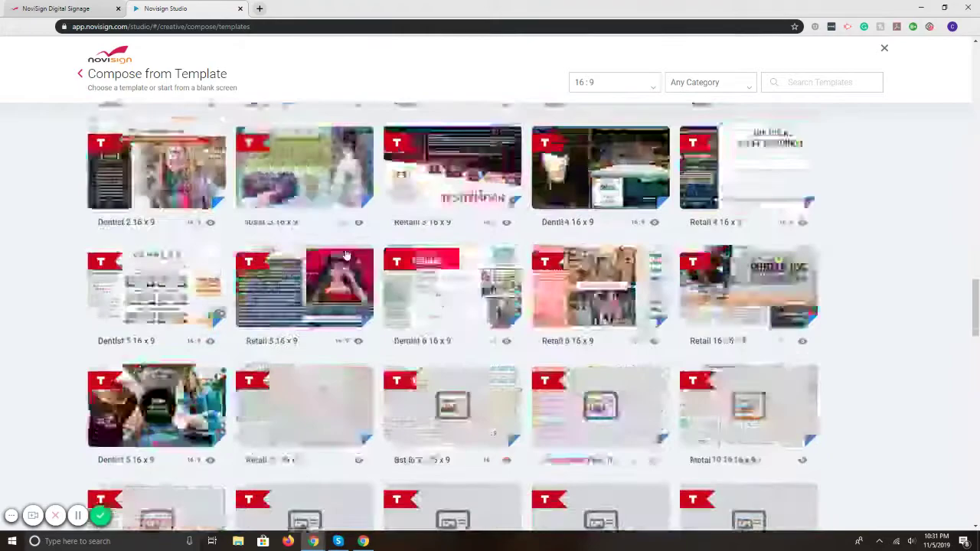
scroll(336, 241, "up", 9)
scroll(332, 232, "up", 15)
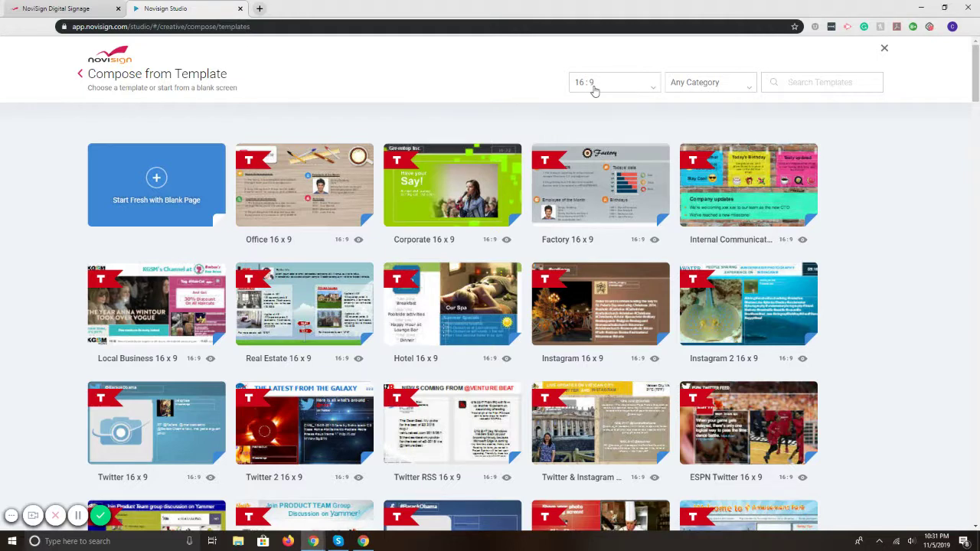
Reset the ratio filter to 16:9 widescreen and start fresh with a Blank Page.
left_click(594, 90)
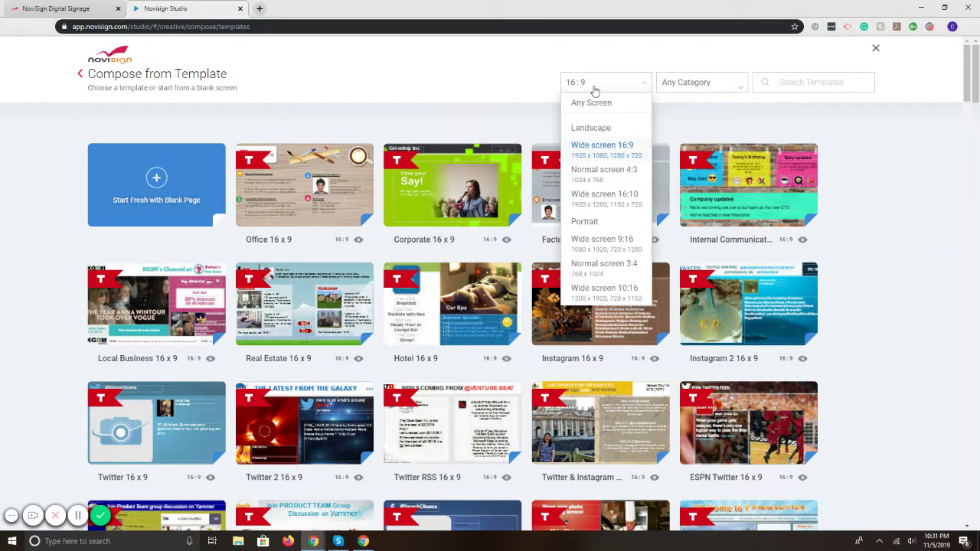
left_click(608, 245)
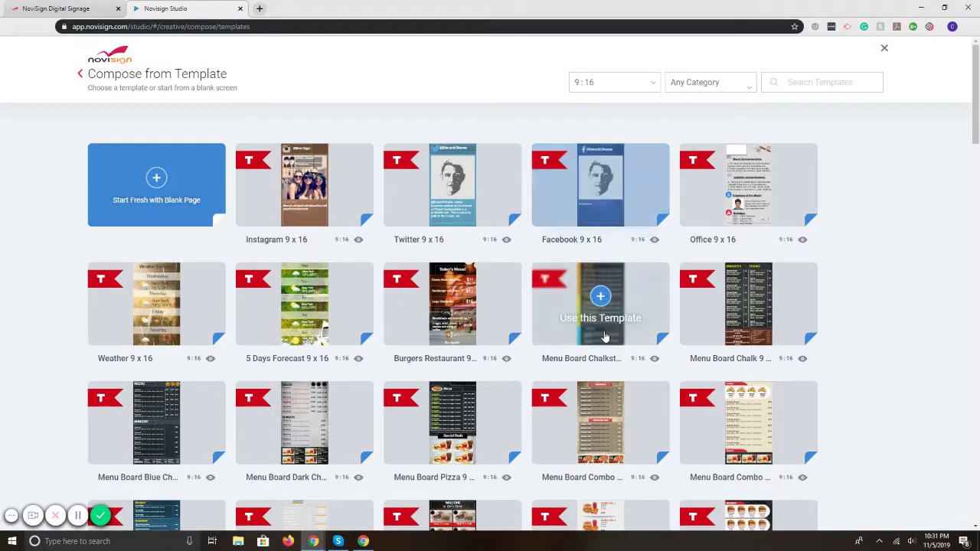
left_click(613, 92)
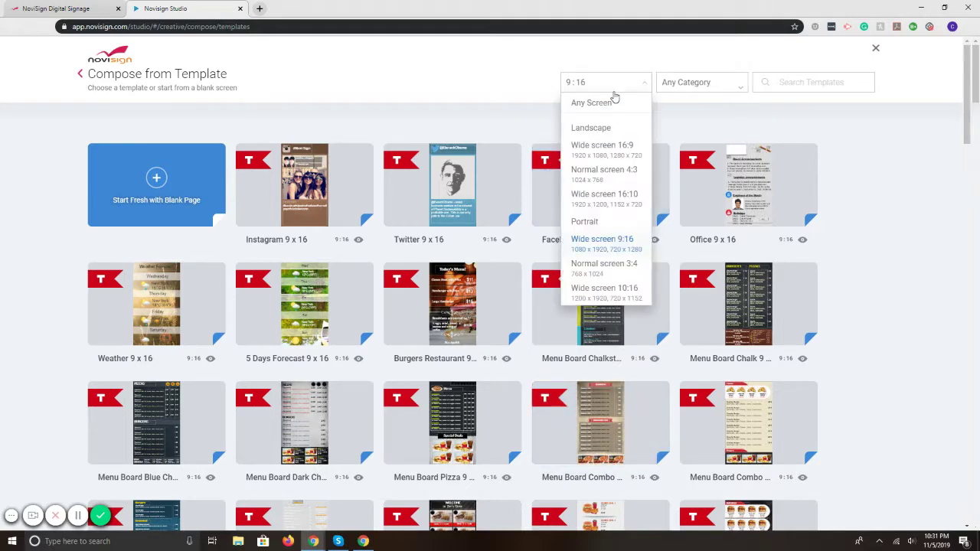
left_click(605, 156)
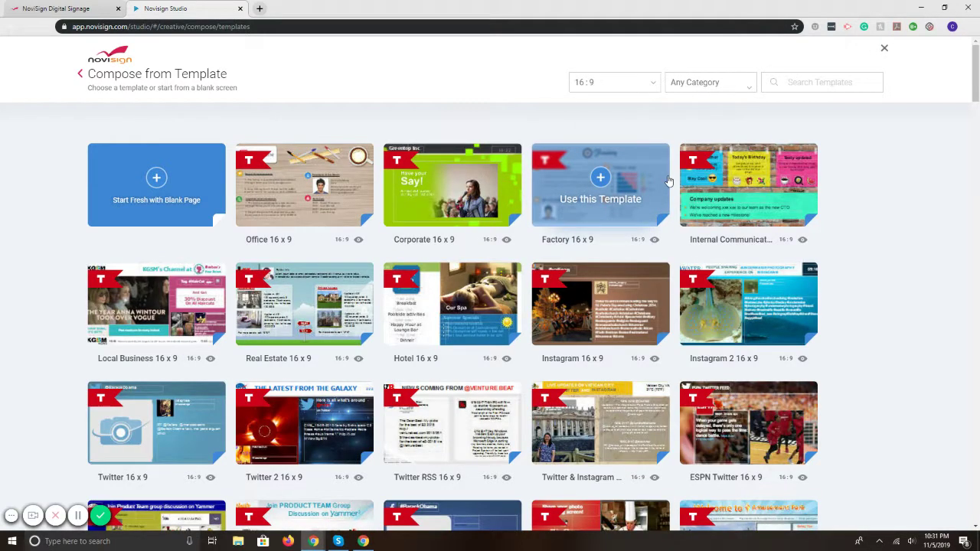
left_click(169, 177)
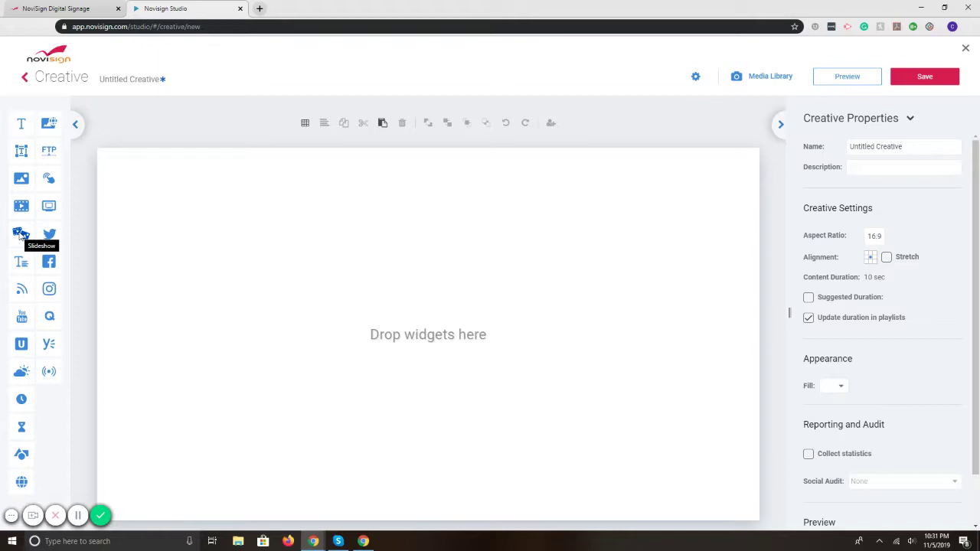
Drop a Slideshow widget on the canvas, move it top-left and size it to about 80% width.
left_click_drag(21, 234, 285, 258)
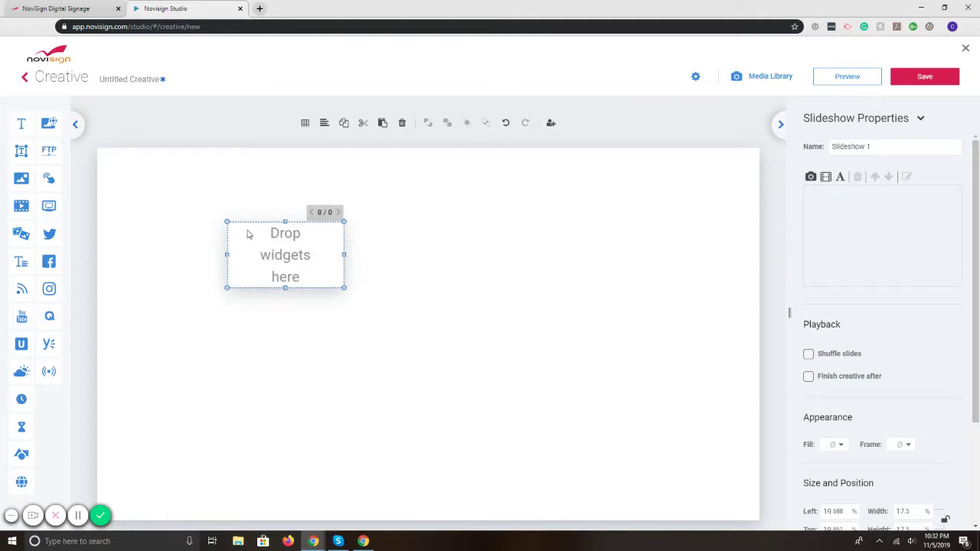
left_click_drag(287, 257, 192, 207)
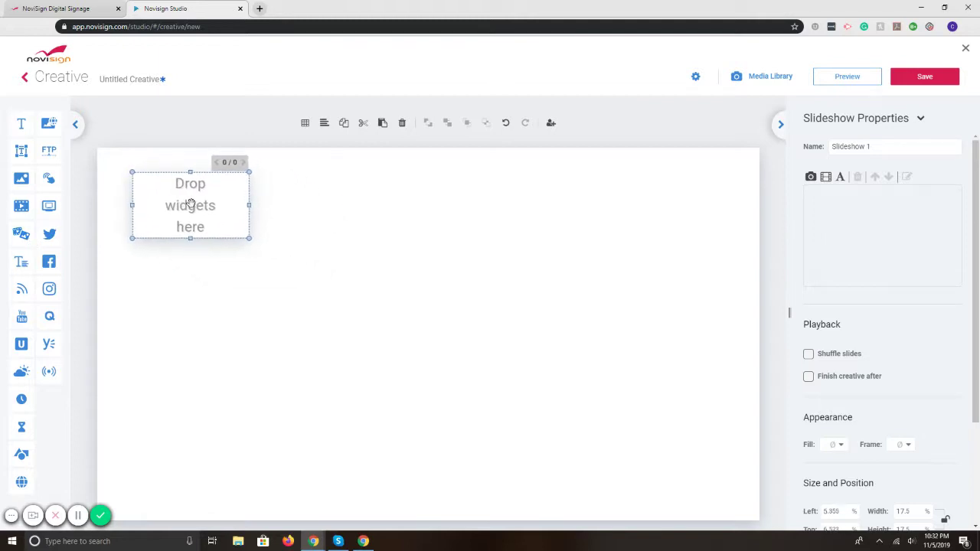
left_click_drag(249, 238, 667, 465)
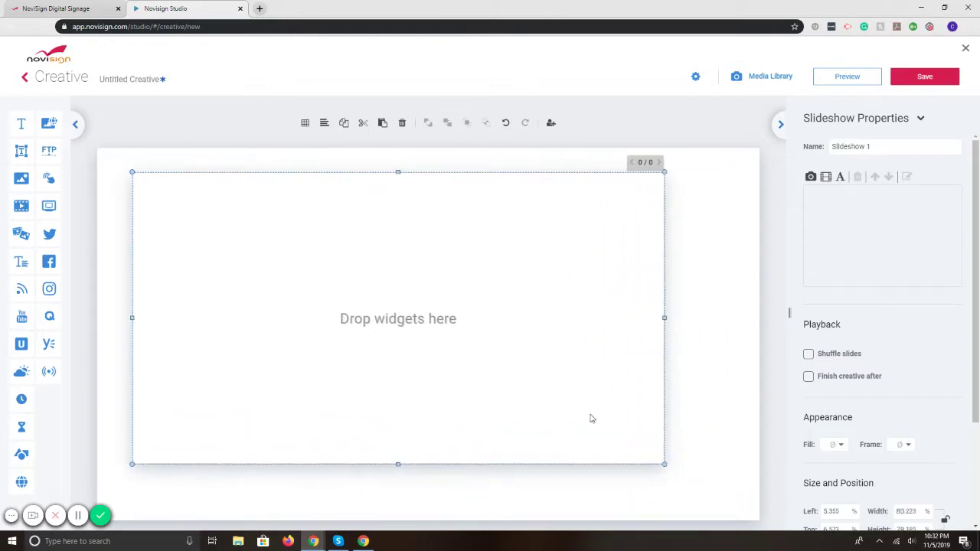
left_click_drag(439, 325, 459, 339)
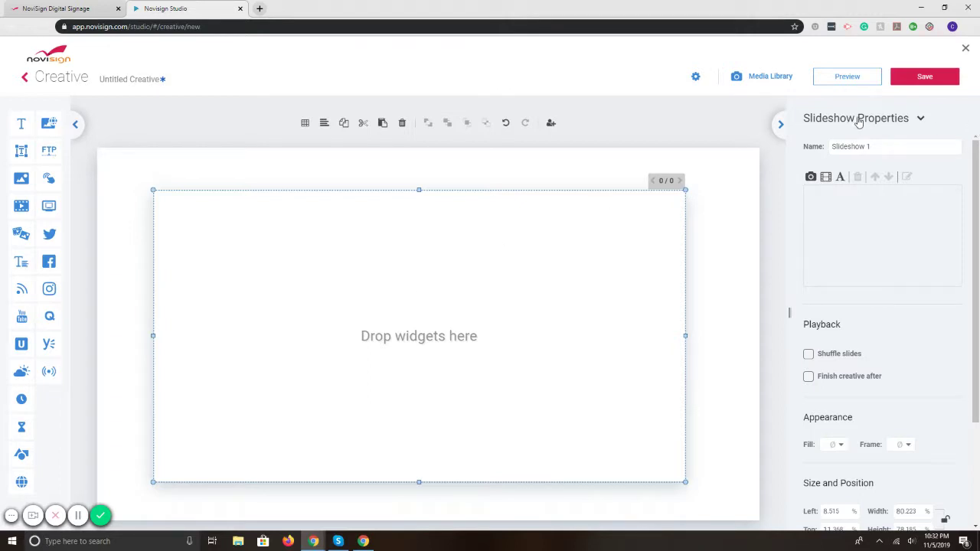
Insert the three About our City images from My Library as Slideshow 1's slides.
left_click(811, 177)
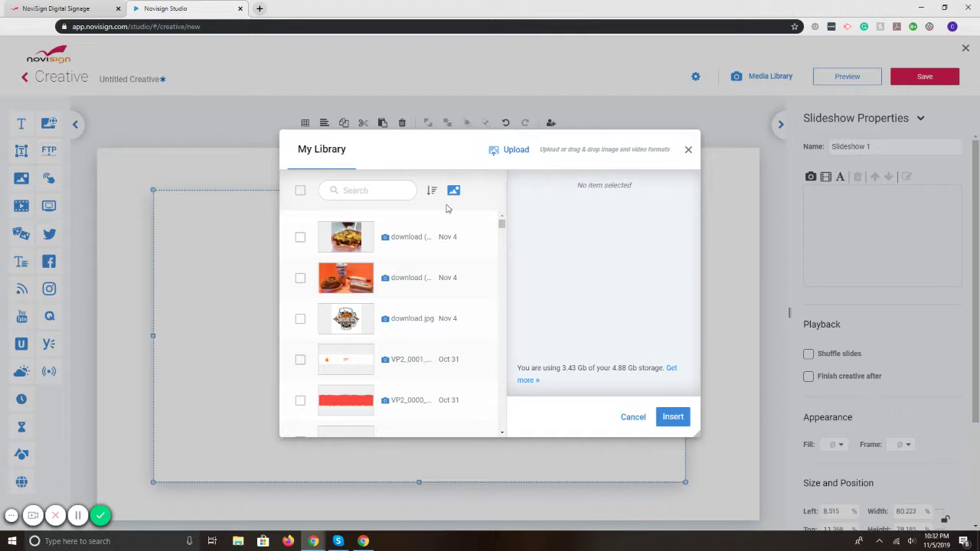
scroll(421, 273, "down", 5)
scroll(405, 290, "down", 10)
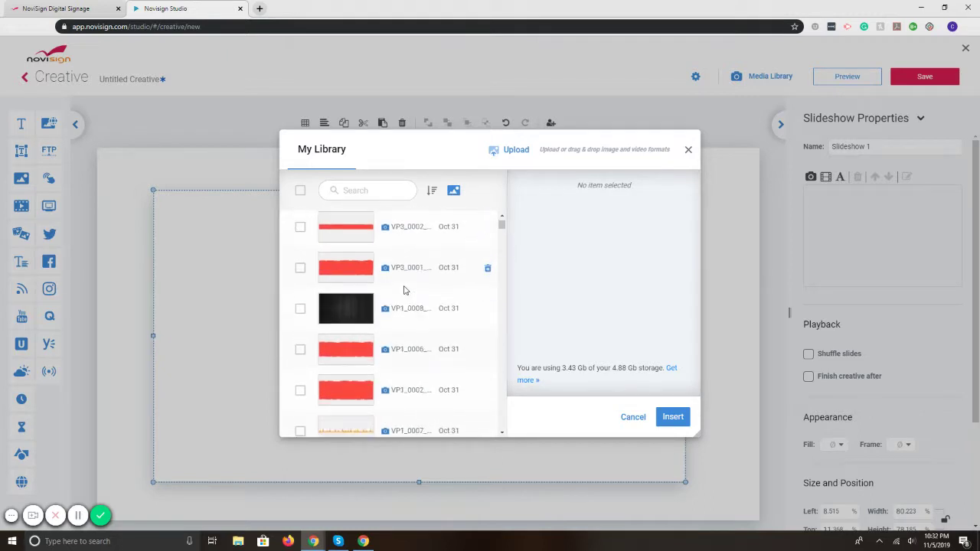
scroll(405, 290, "down", 10)
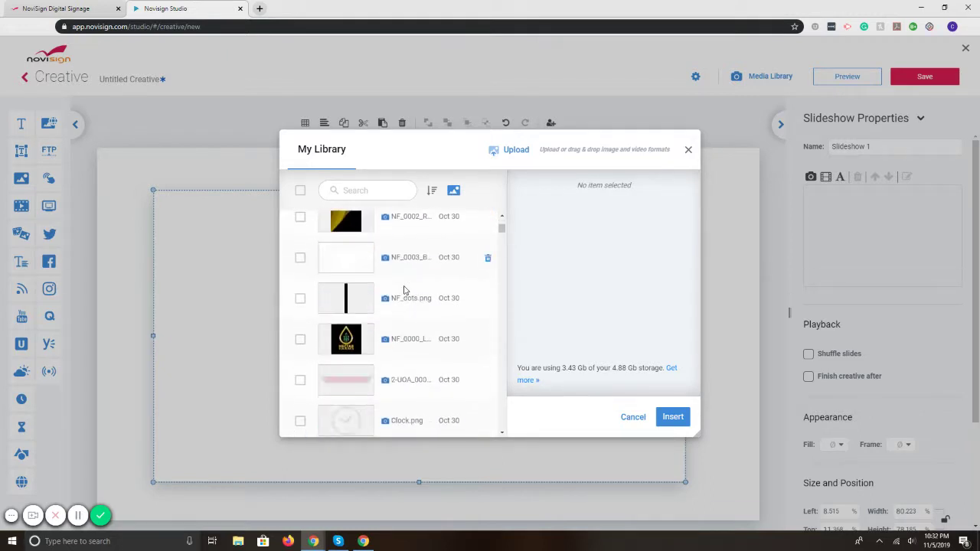
scroll(405, 290, "down", 10)
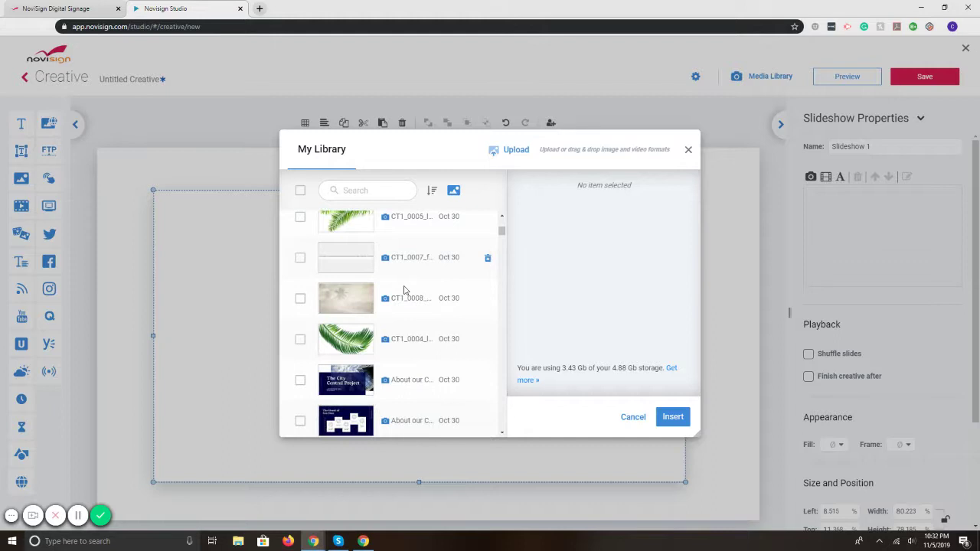
scroll(403, 288, "up", 3)
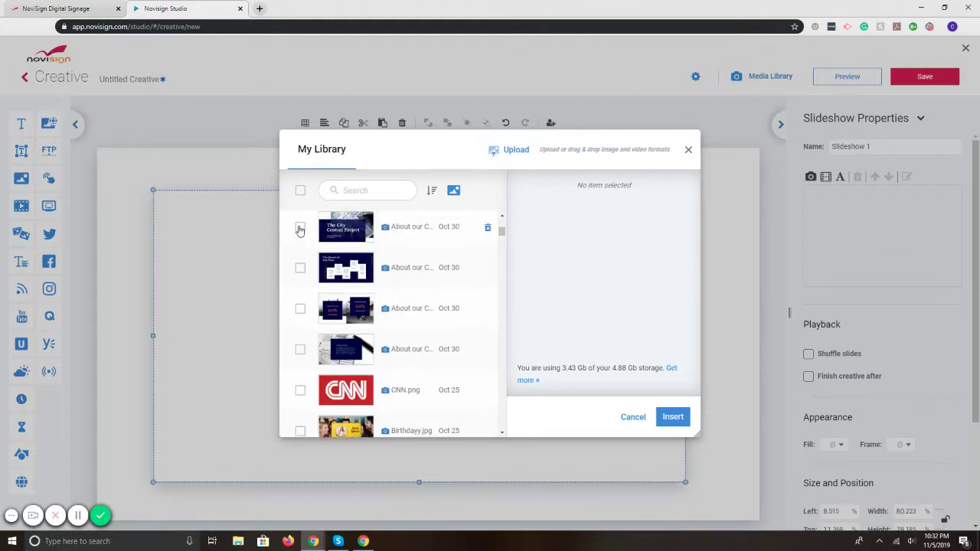
left_click(299, 227)
left_click(299, 268)
left_click(299, 308)
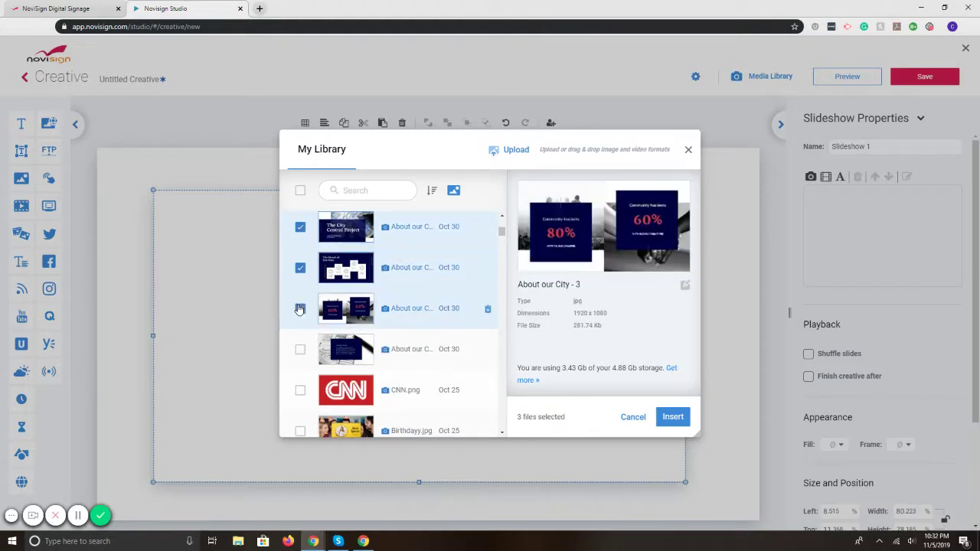
left_click(667, 416)
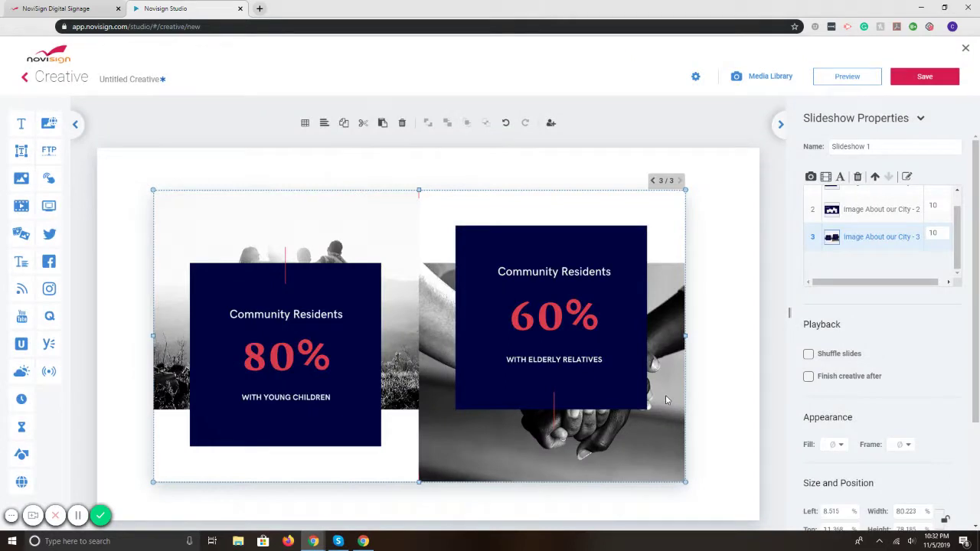
Make Image About our City - 2 the first slide in the slideshow.
left_click_drag(954, 229, 954, 218)
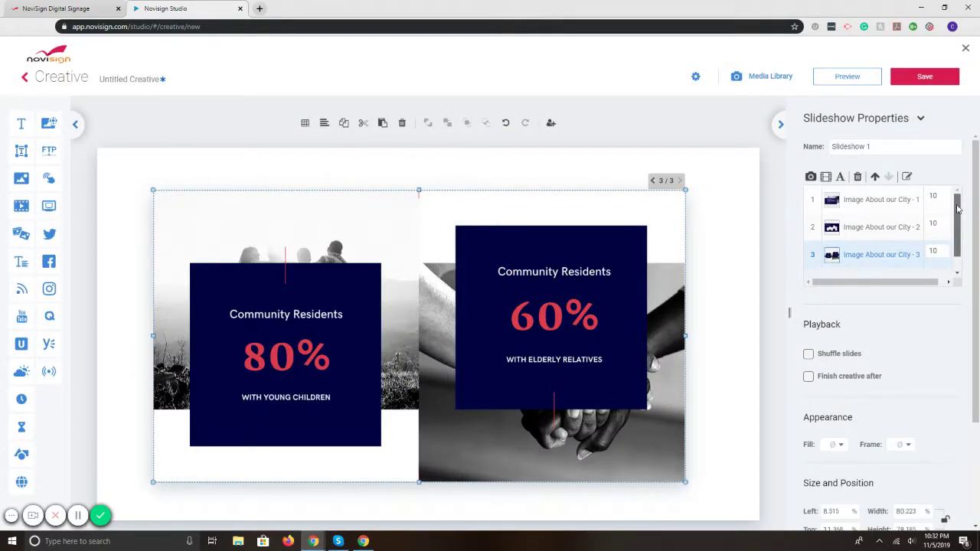
left_click(871, 233)
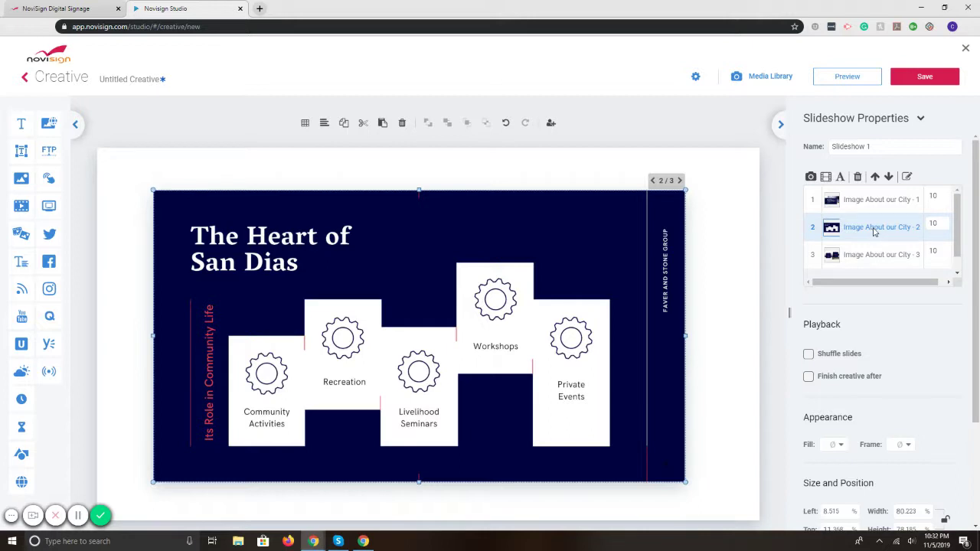
left_click(876, 177)
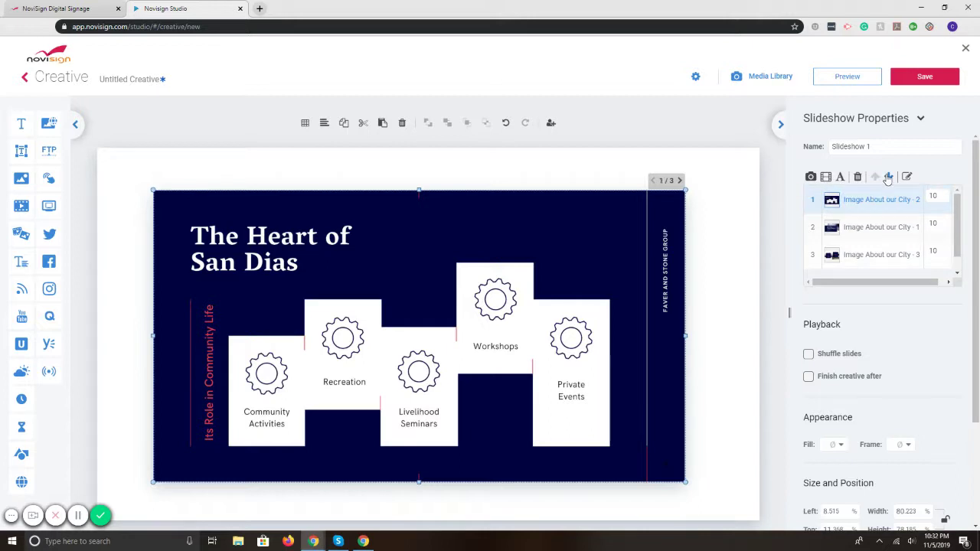
left_click(888, 177)
left_click(874, 177)
Set each of the three slide durations to 3 seconds.
left_click(930, 196)
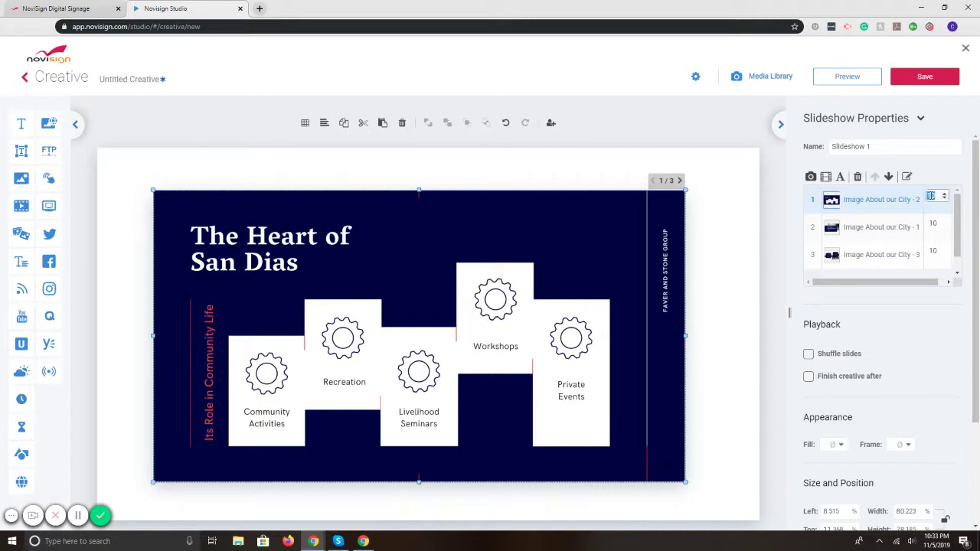
type("3")
left_click(942, 223)
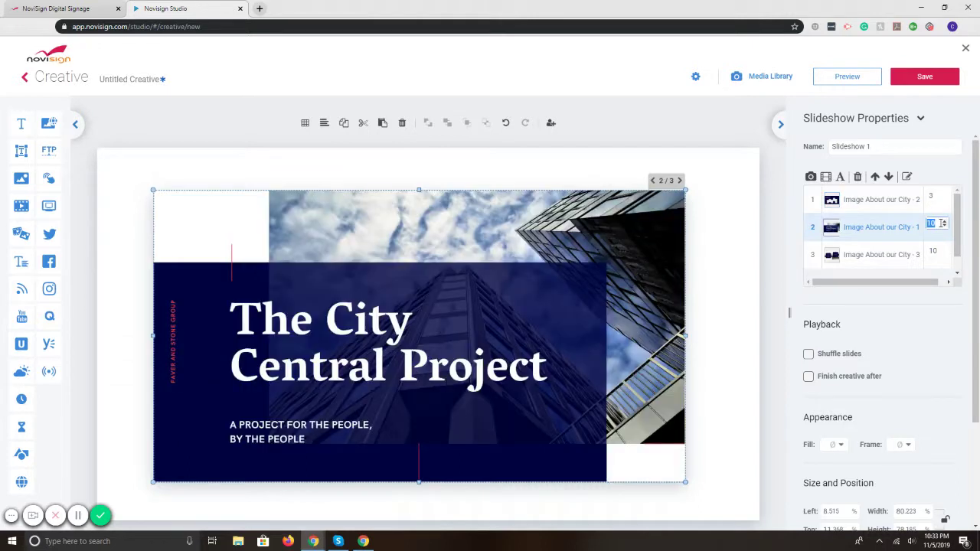
type("3")
left_click(932, 251)
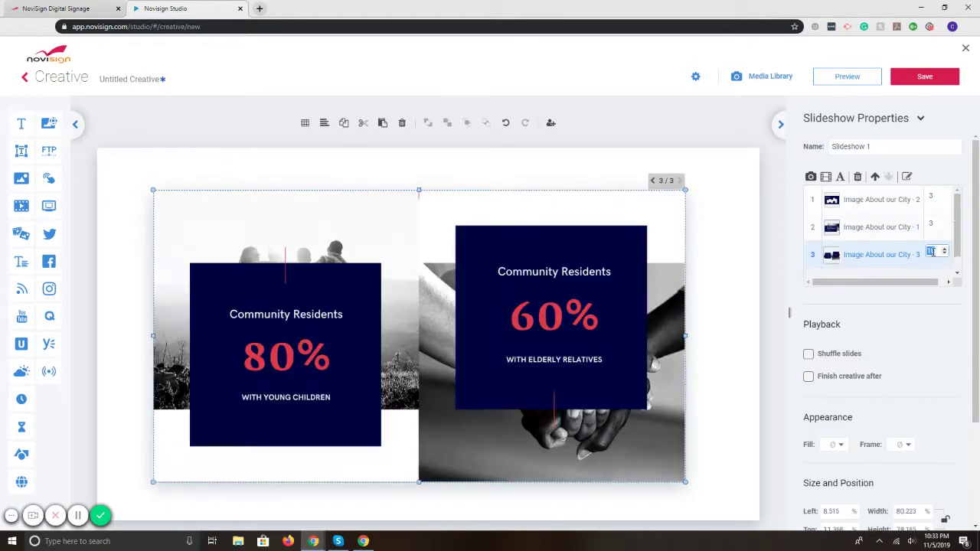
type("3")
Preview the creative, then resize Slideshow 1 to about 63% width in the upper left.
left_click(842, 80)
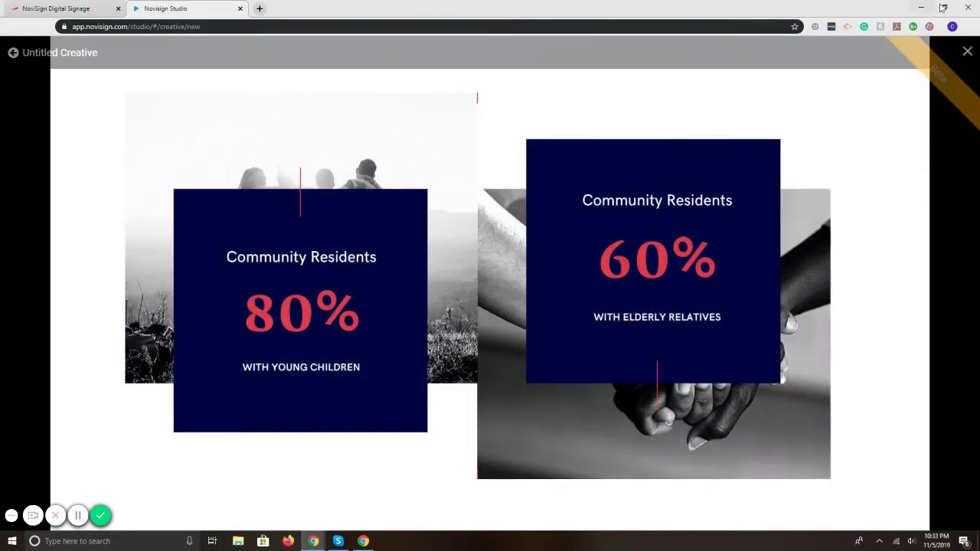
left_click(966, 51)
left_click(576, 276)
left_click_drag(538, 310, 482, 267)
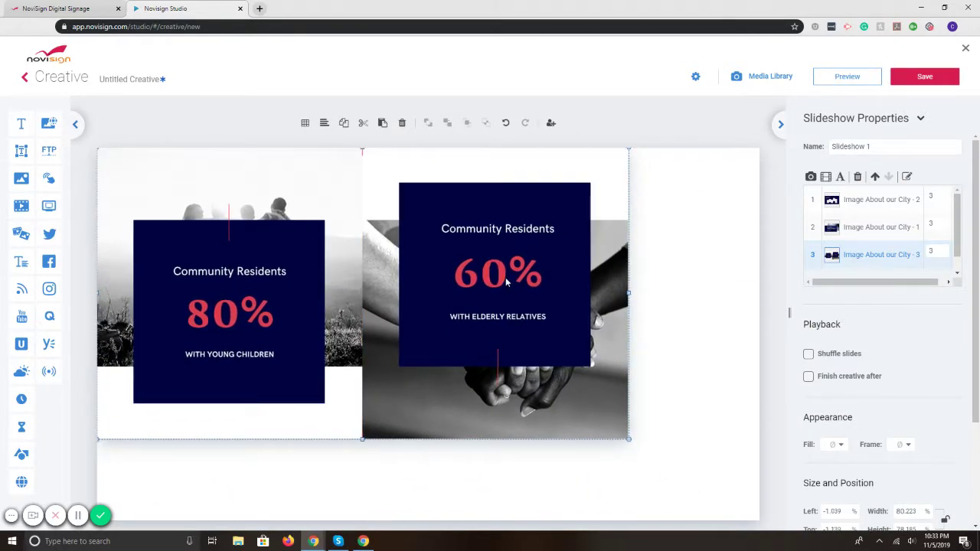
left_click_drag(628, 439, 761, 528)
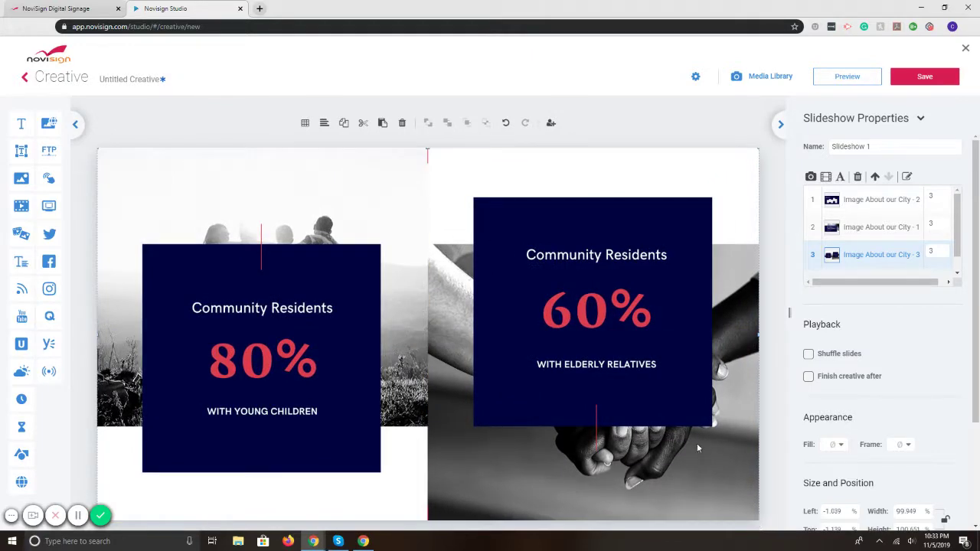
left_click_drag(696, 447, 680, 456)
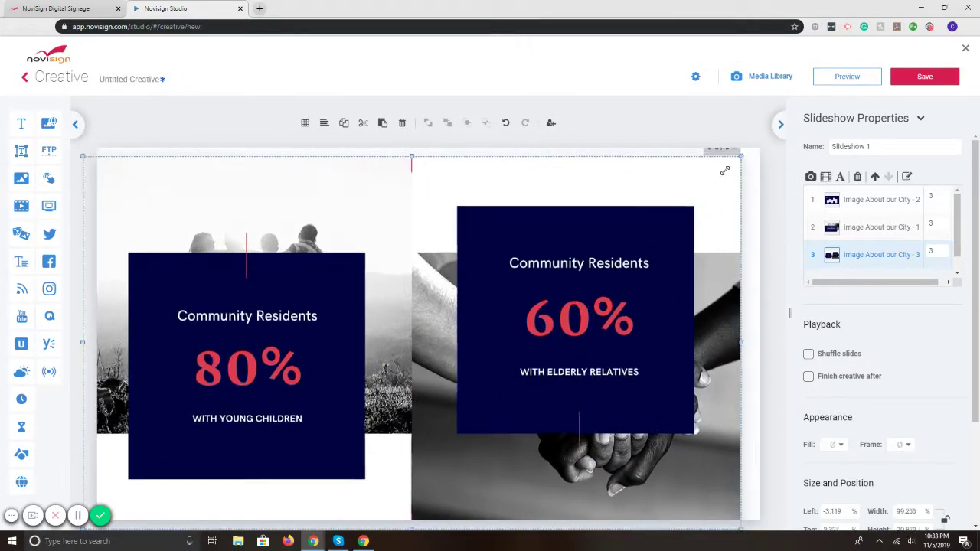
left_click_drag(724, 170, 514, 254)
left_click_drag(448, 300, 474, 252)
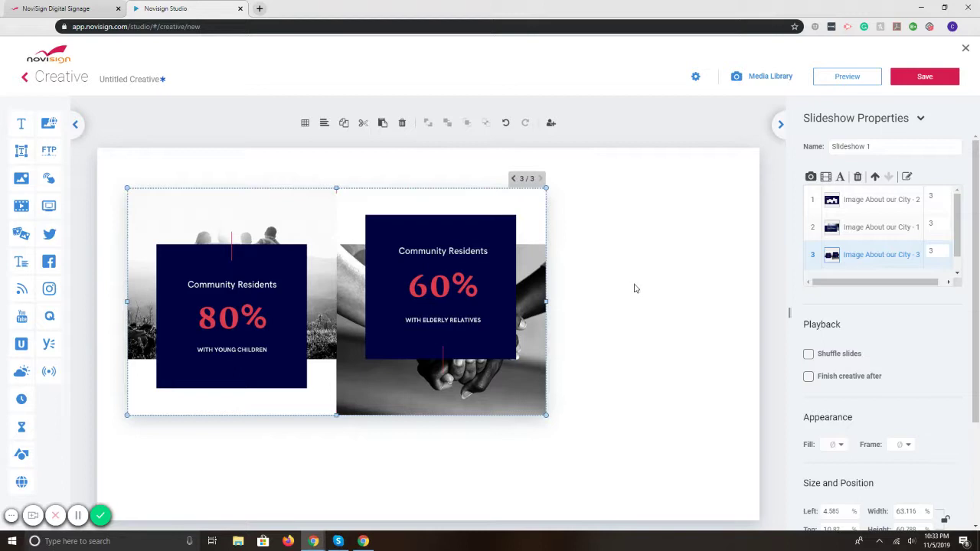
left_click(634, 288)
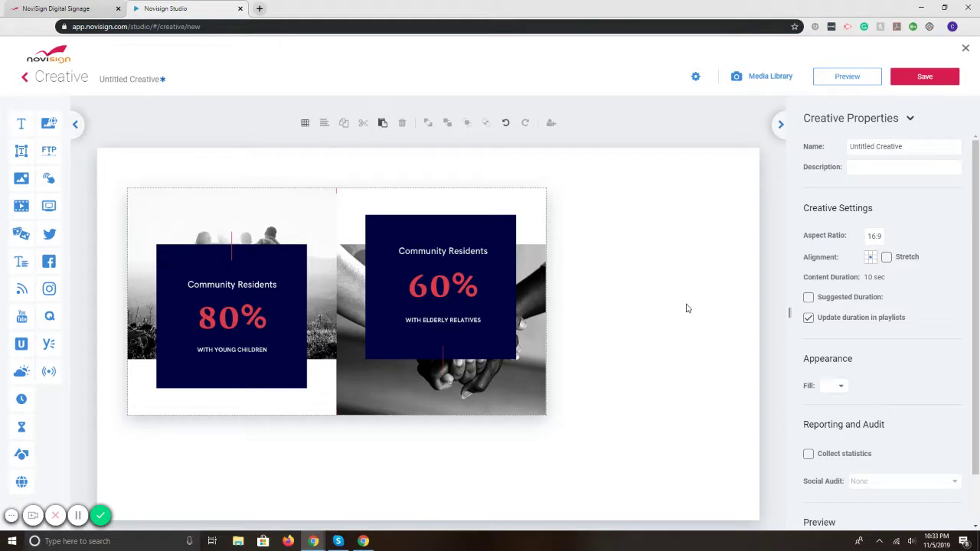
left_click(842, 388)
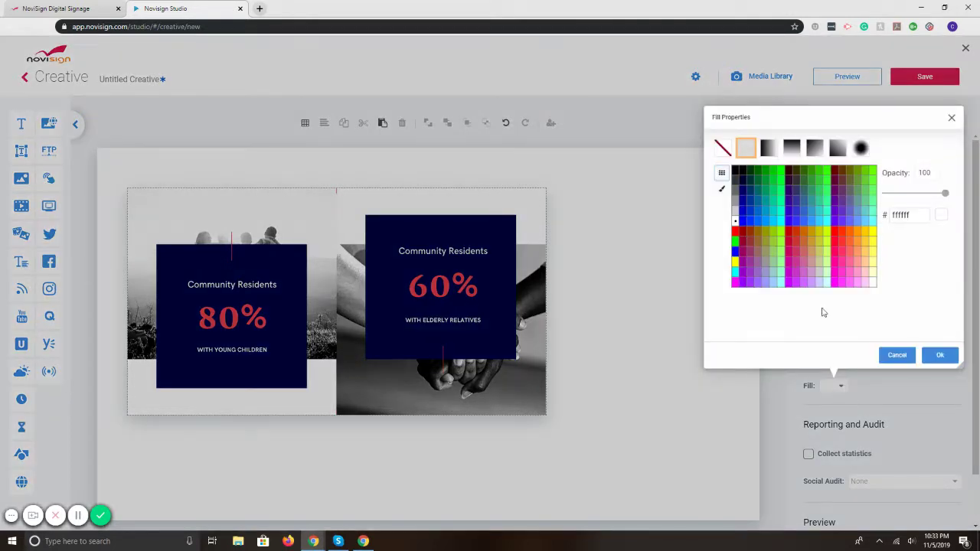
left_click(765, 223)
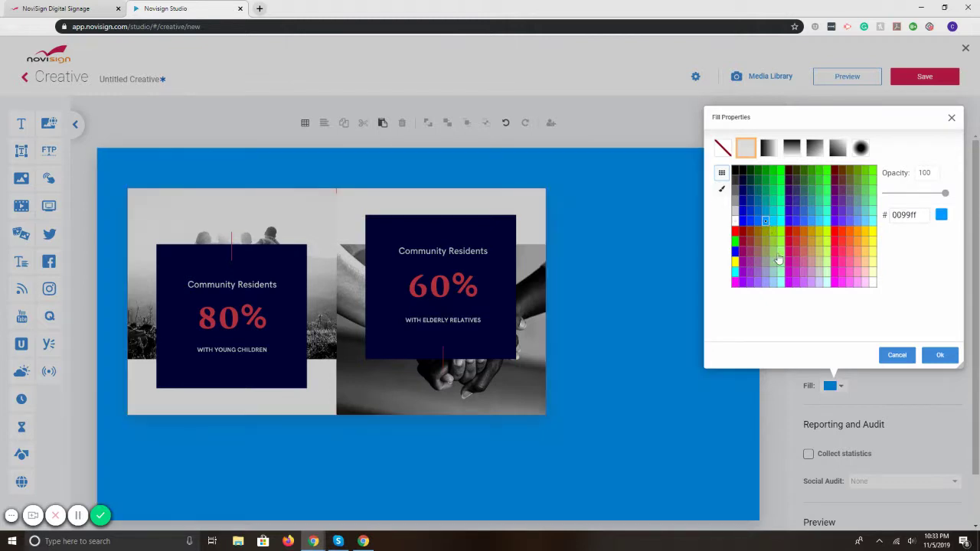
left_click(776, 252)
left_click(796, 252)
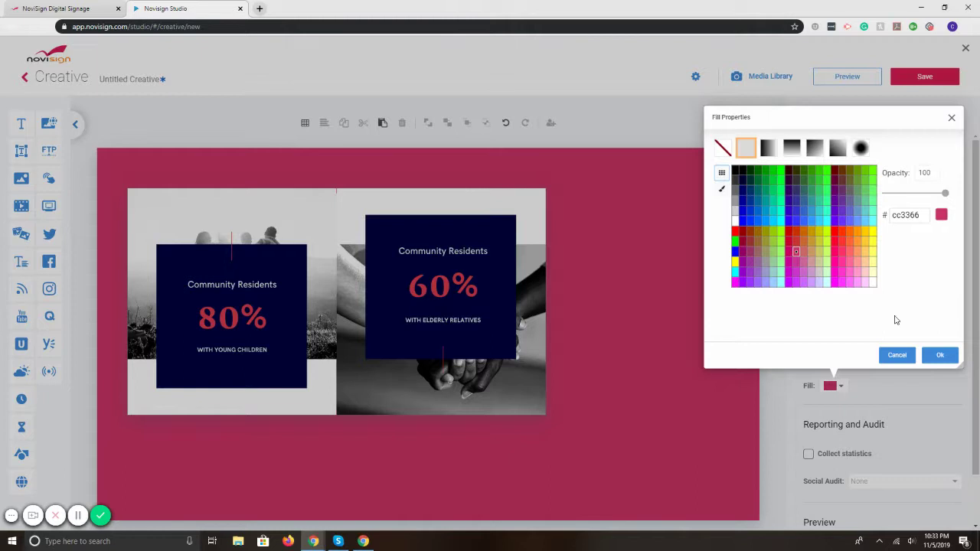
left_click(896, 354)
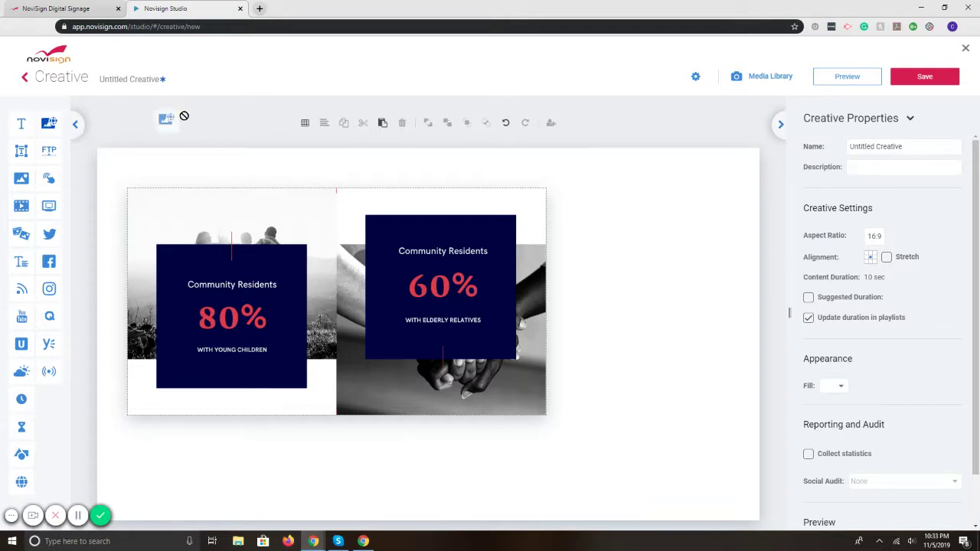
Add a full-canvas Web Image showing a purple-blue Unsplash 'texture' photo.
left_click_drag(183, 116, 698, 177)
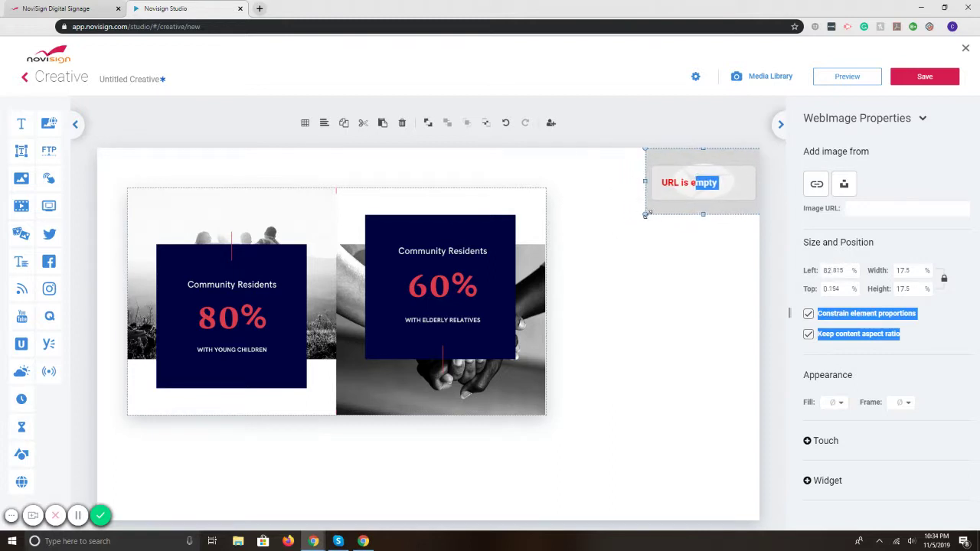
left_click_drag(645, 214, 94, 502)
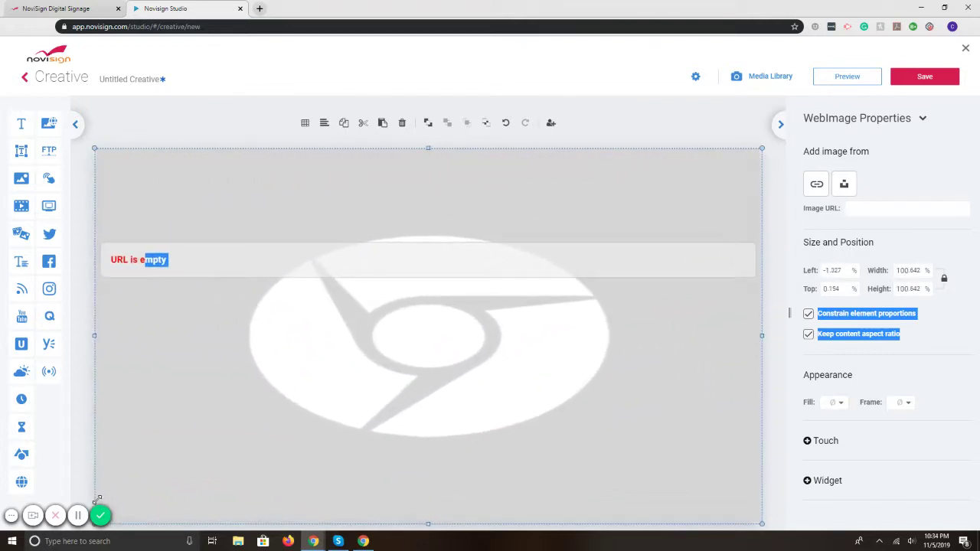
left_click(845, 185)
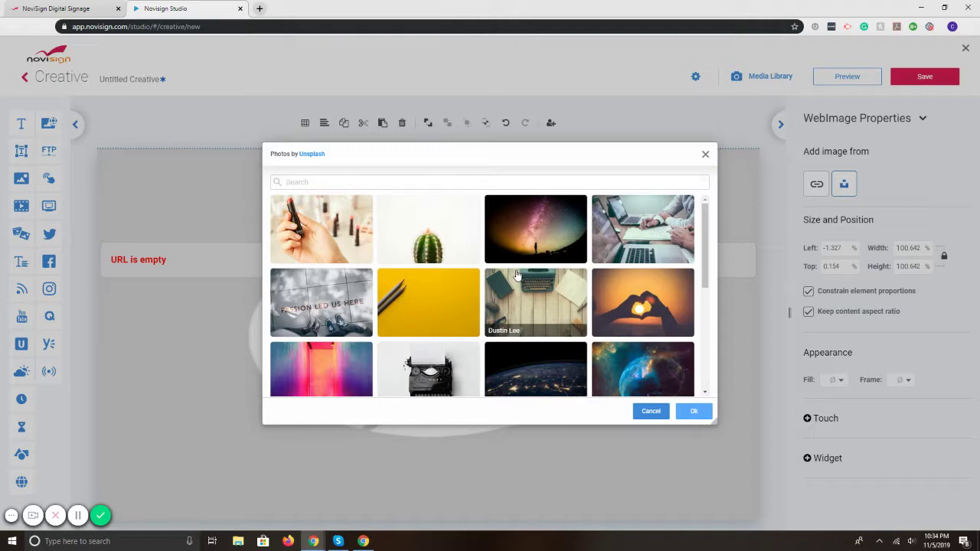
type("texture")
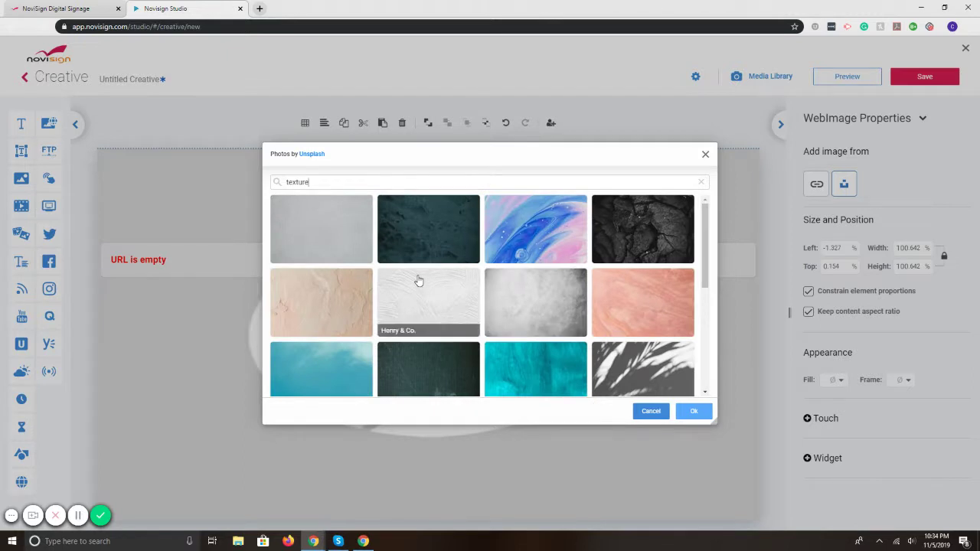
scroll(419, 280, "down", 5)
scroll(418, 280, "down", 7)
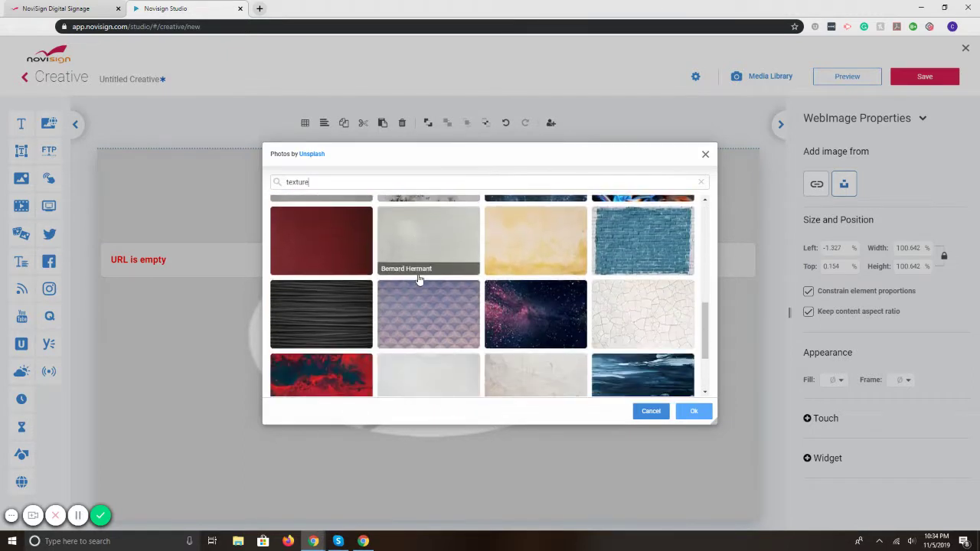
scroll(418, 280, "down", 2)
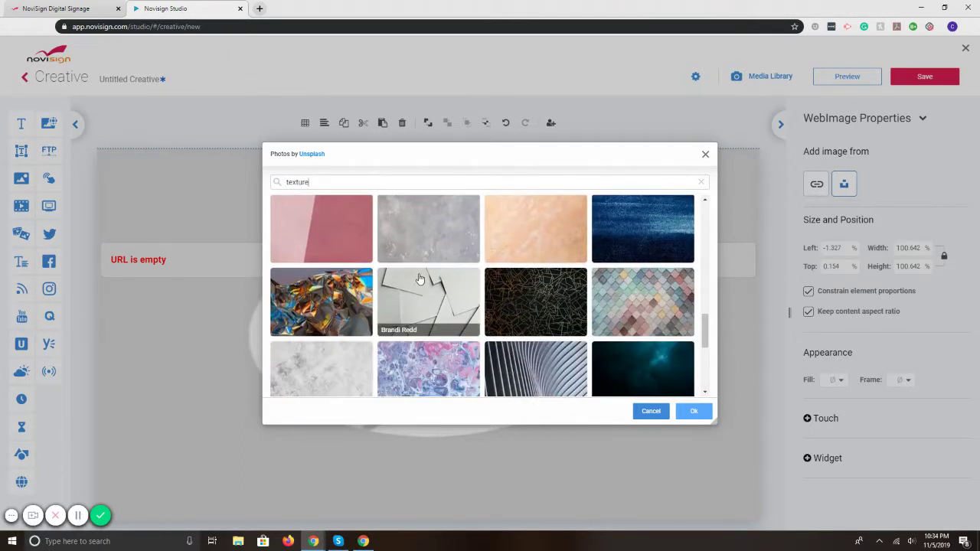
scroll(418, 280, "up", 2)
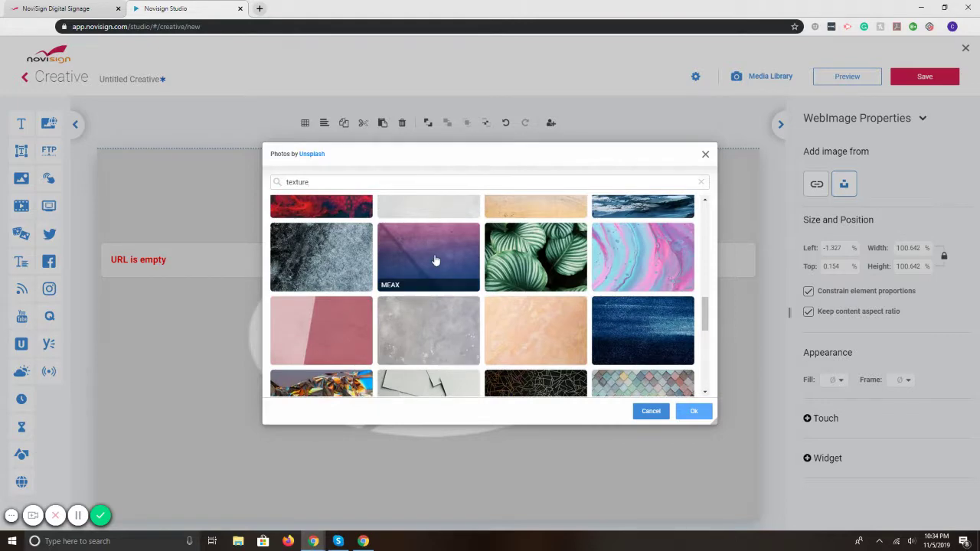
left_click(433, 259)
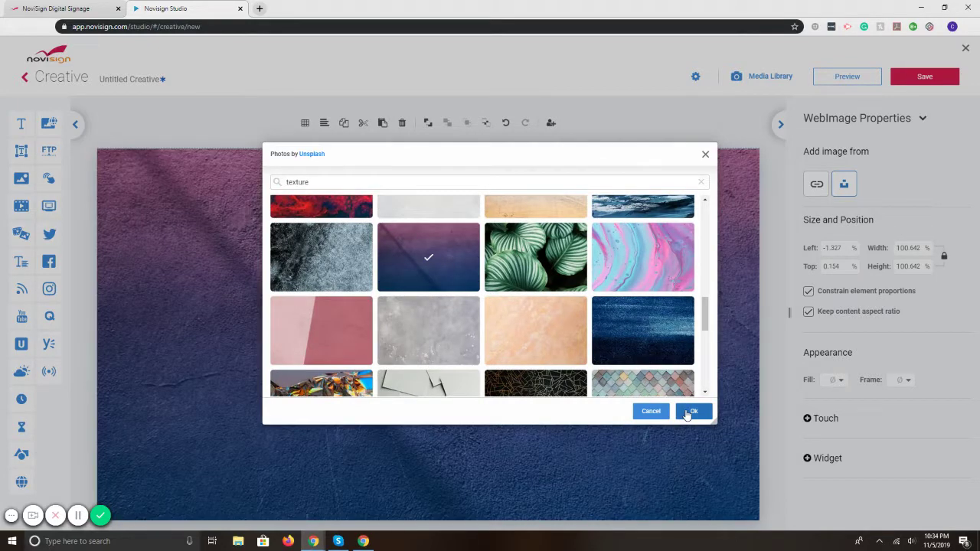
left_click(688, 411)
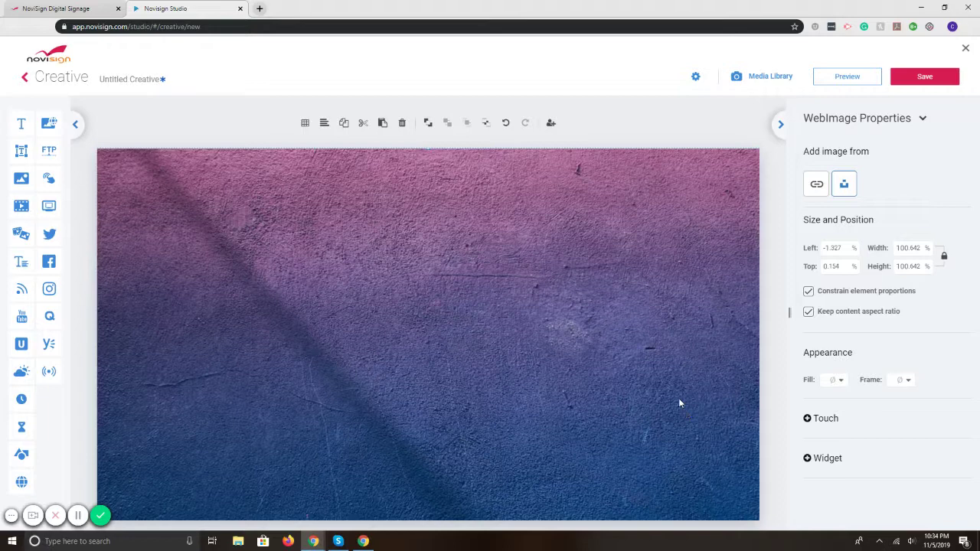
Send the texture image to the back and nudge the slideshow slightly up-left.
left_click(427, 124)
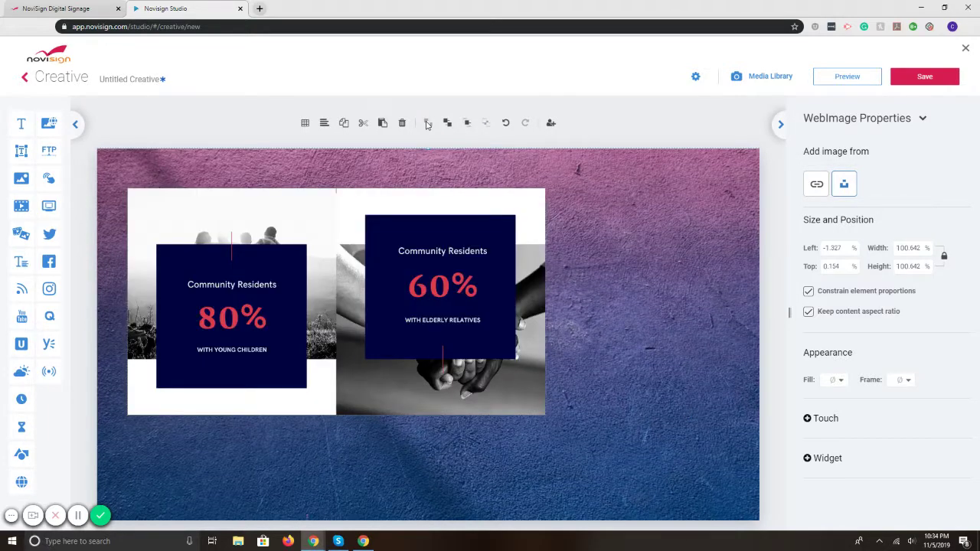
left_click(429, 243)
left_click_drag(431, 260, 412, 239)
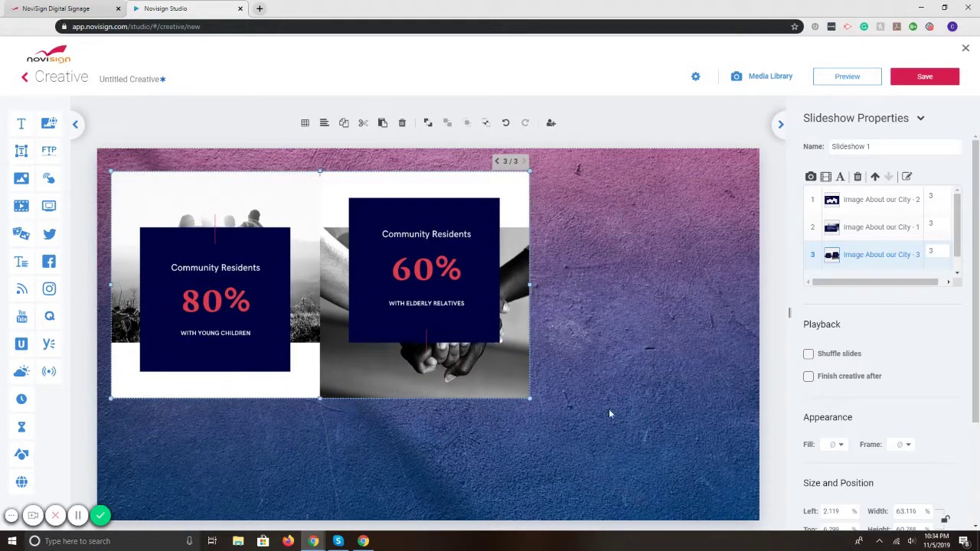
left_click(607, 349)
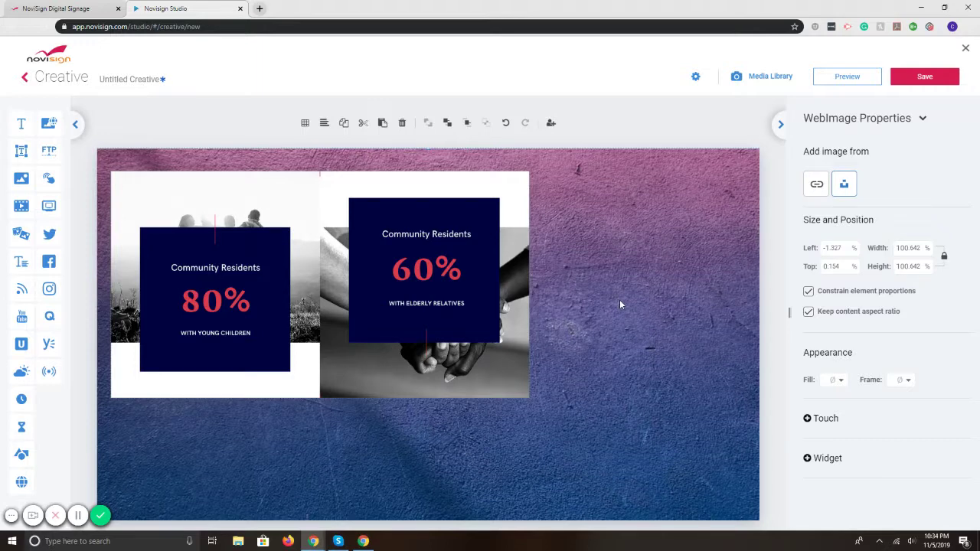
left_click(459, 222)
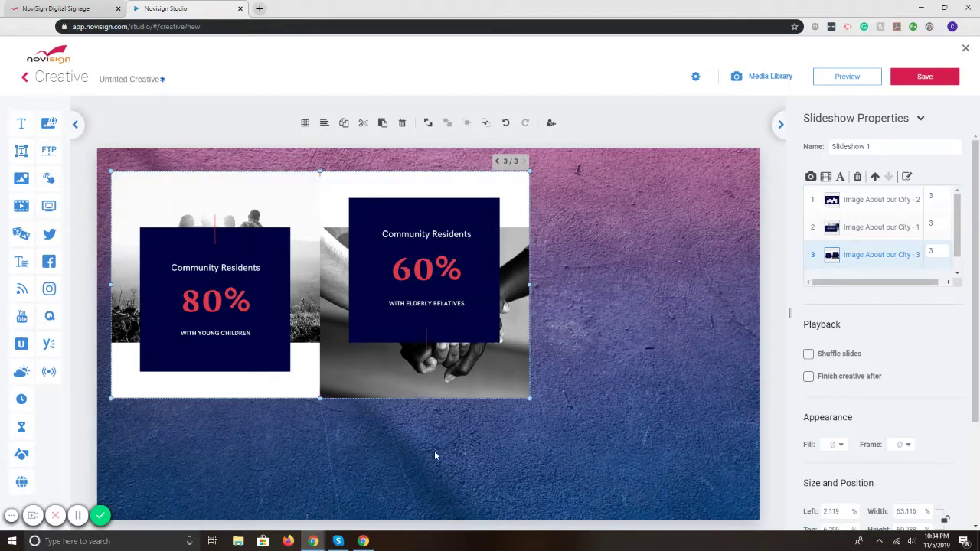
left_click(635, 288)
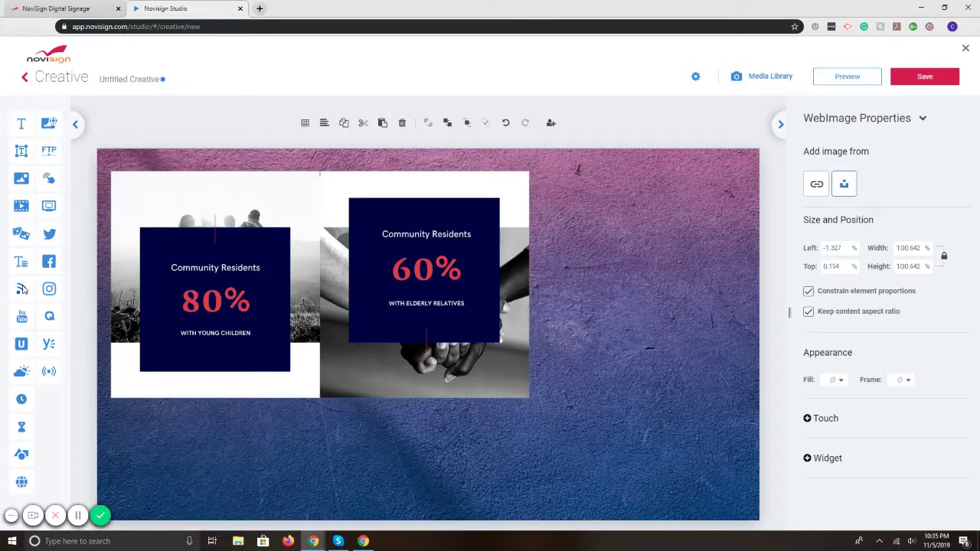
Add an RSS ticker along the canvas bottom and browse the preset feeds for ESPN Top News.
left_click_drag(23, 289, 759, 468)
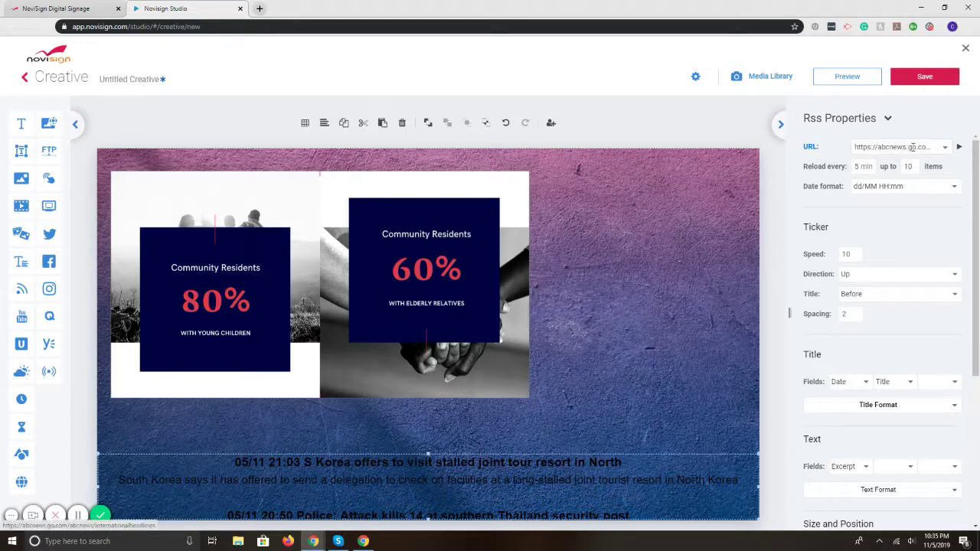
left_click(944, 149)
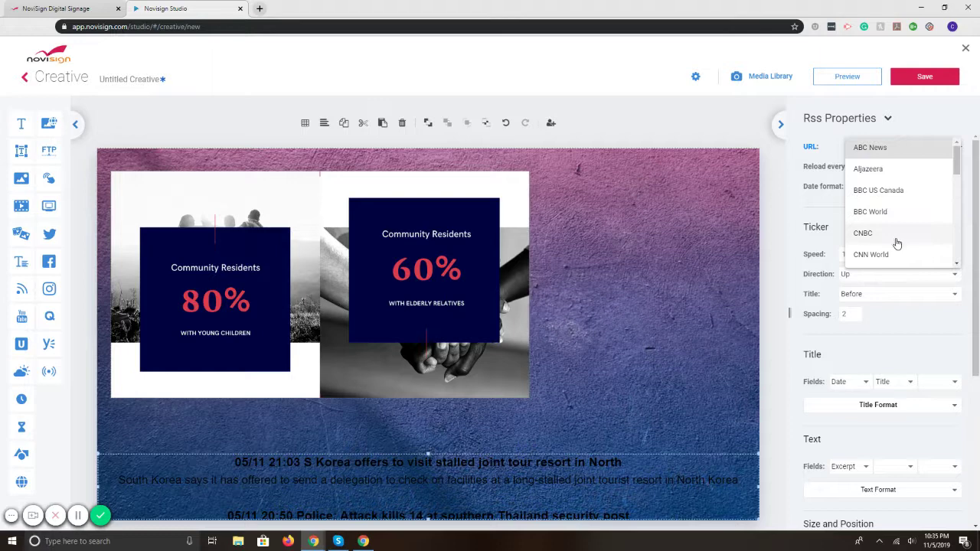
scroll(903, 222, "down", 1)
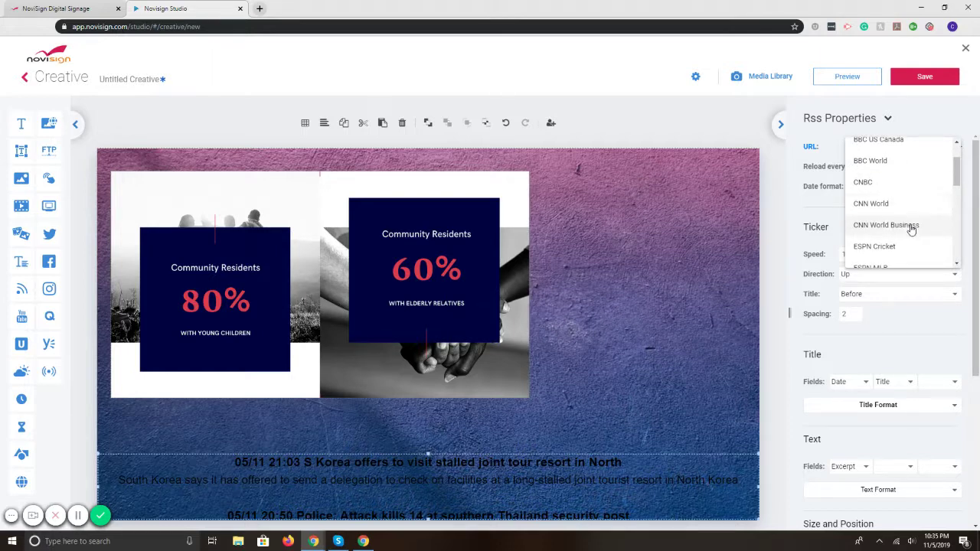
scroll(888, 195, "down", 2)
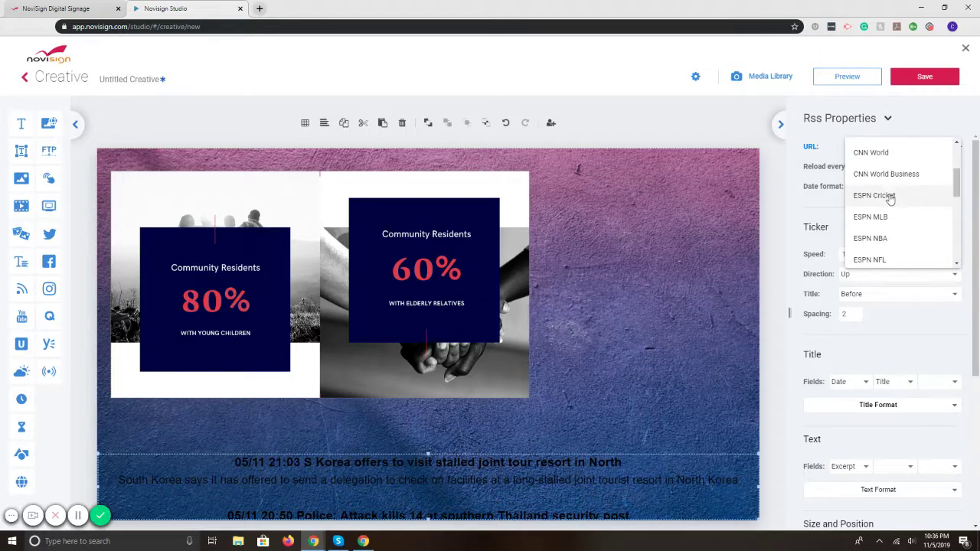
scroll(890, 199, "down", 1)
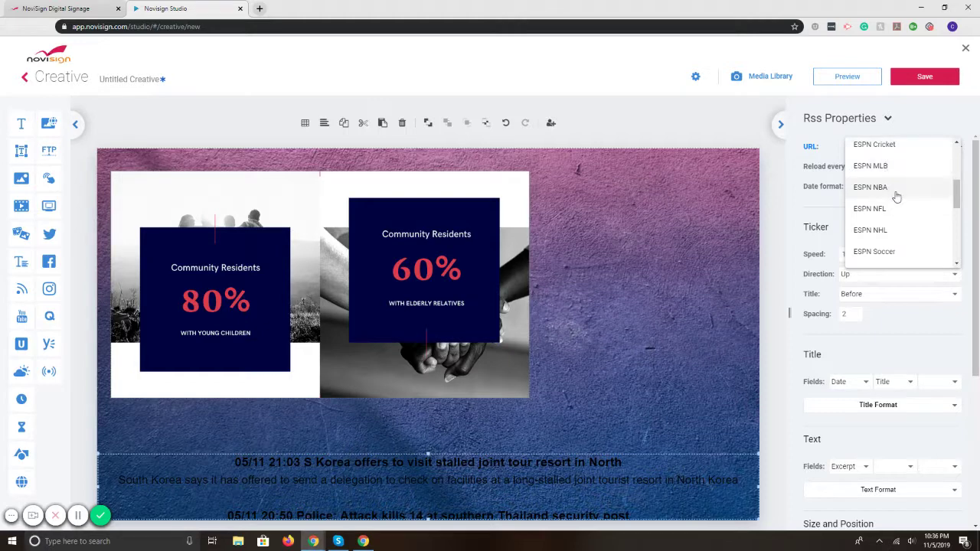
scroll(894, 210, "down", 2)
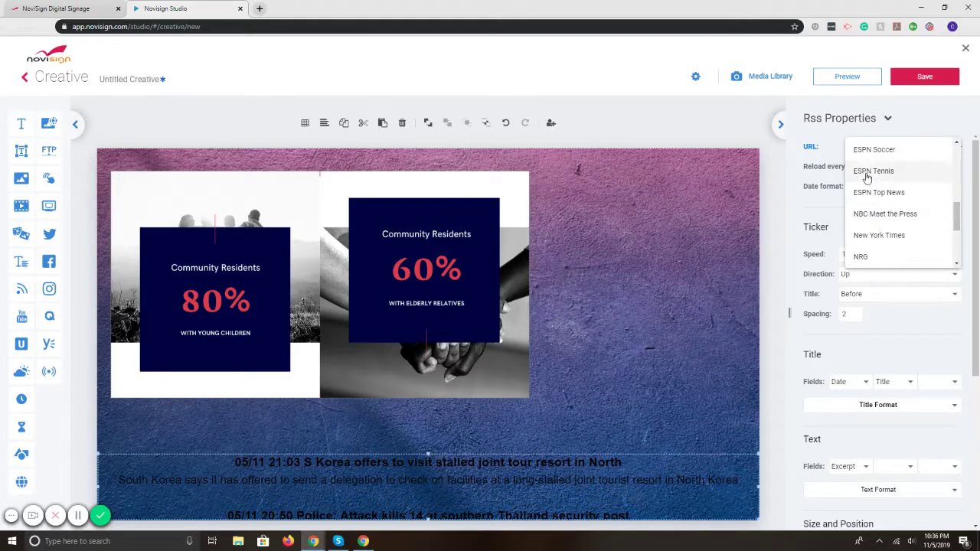
scroll(897, 235, "down", 1)
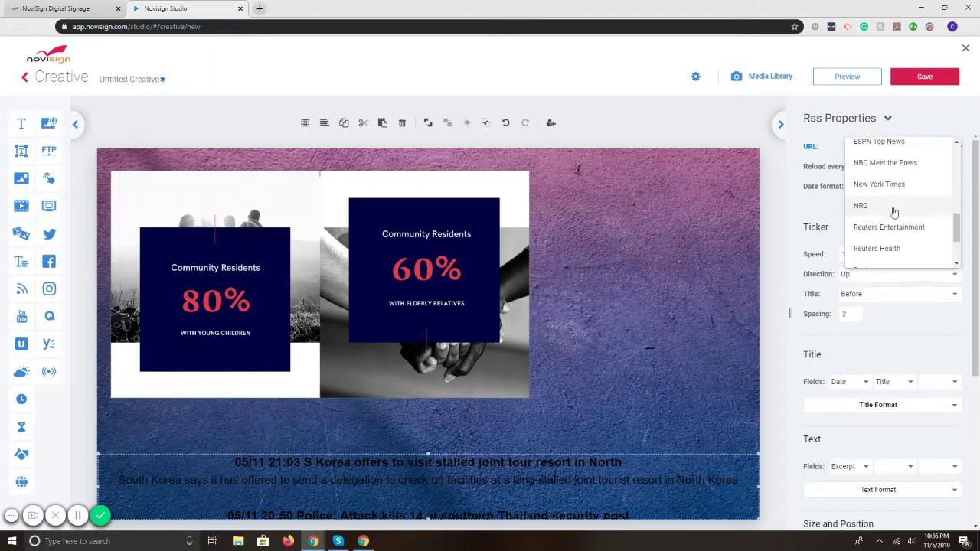
scroll(899, 231, "down", 2)
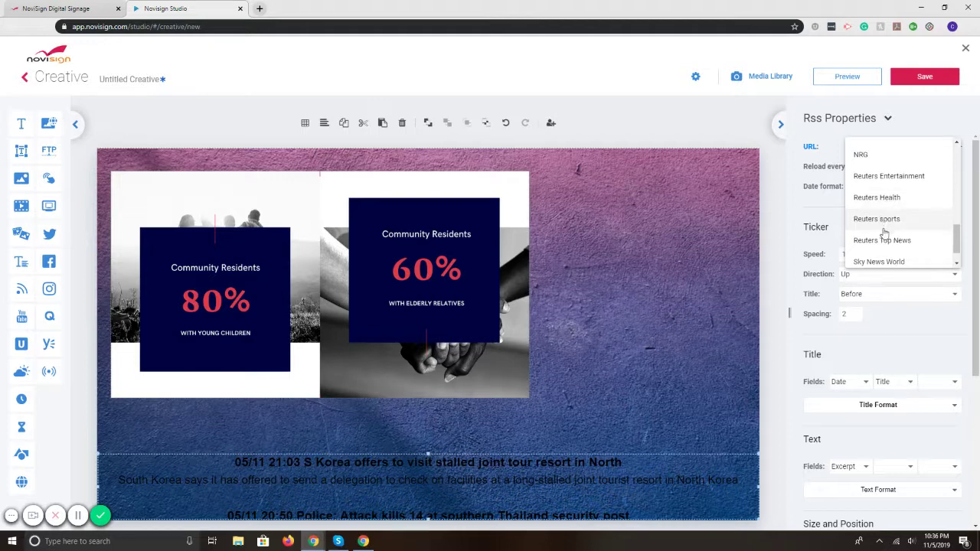
scroll(888, 244, "up", 1)
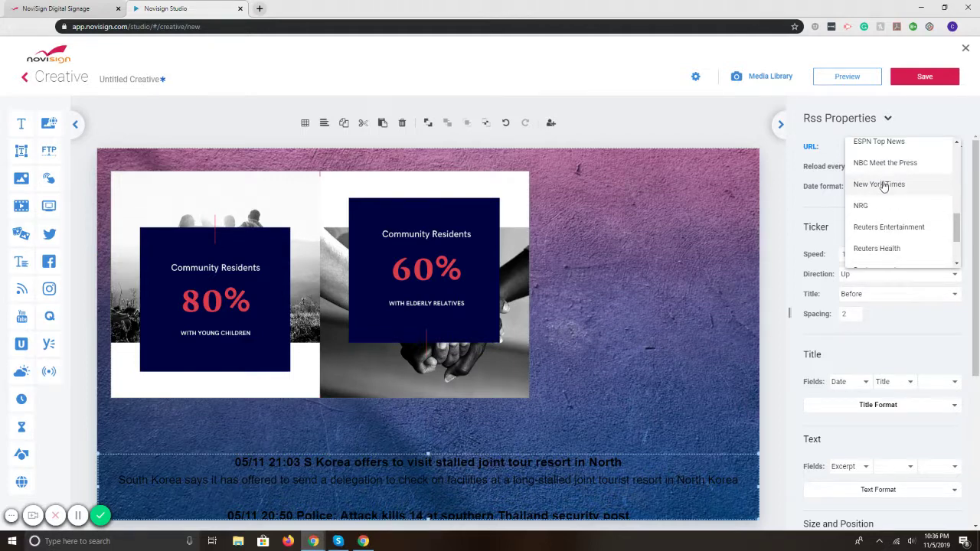
Choose ESPN Top News, set the ticker direction to Left and speed 20, and restart it.
left_click(880, 143)
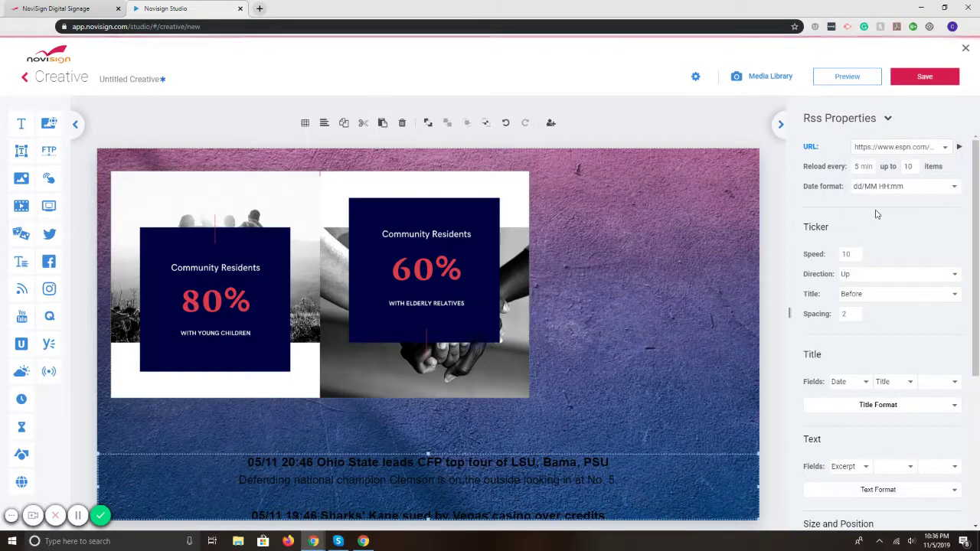
scroll(876, 215, "down", 1)
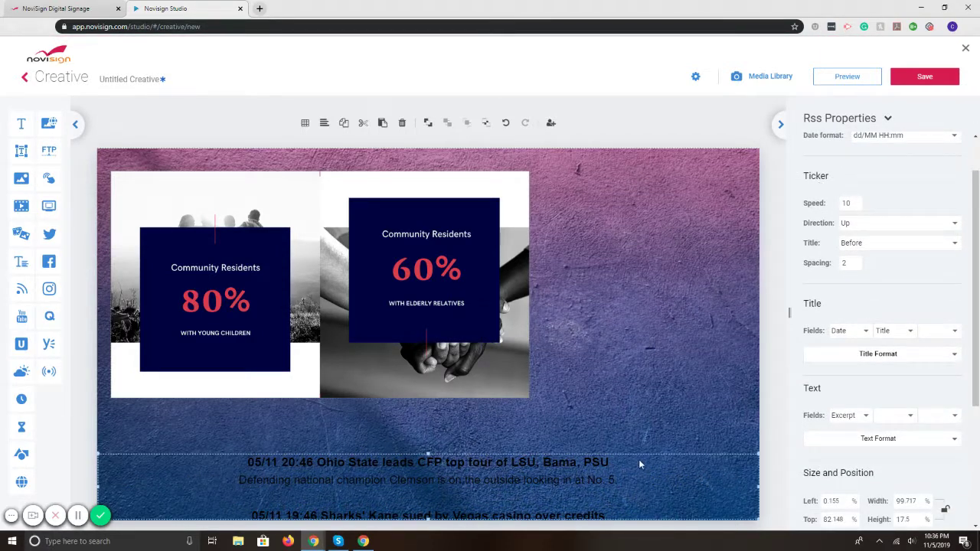
left_click(862, 225)
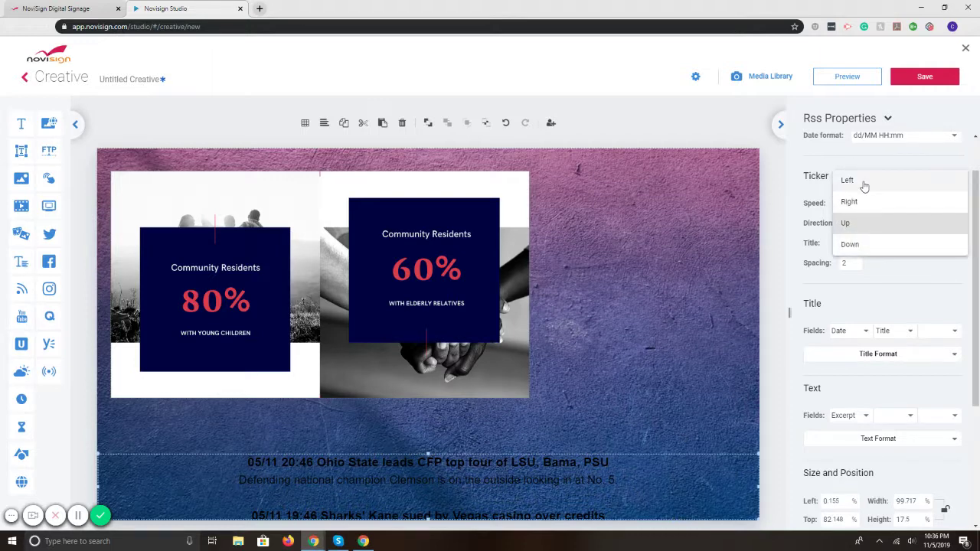
left_click(863, 187)
double_click(845, 204)
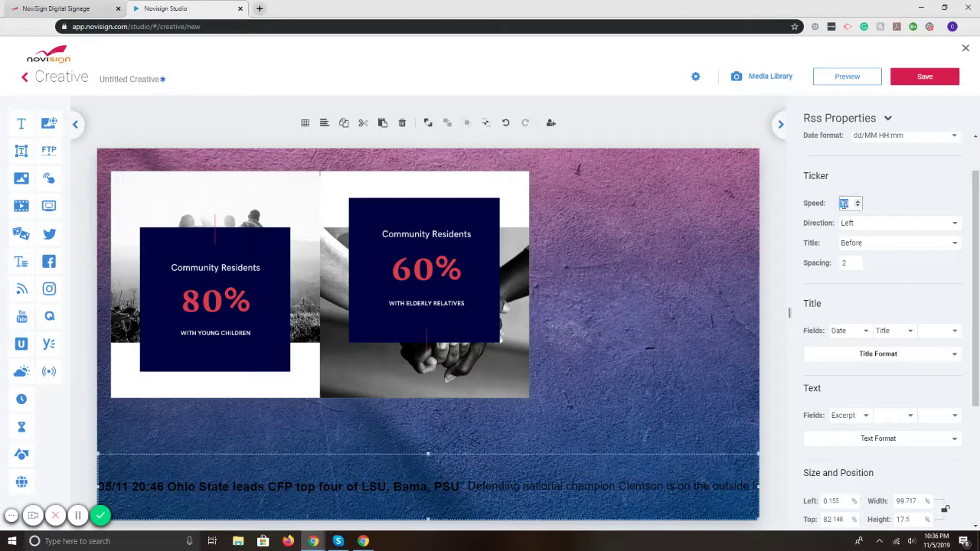
type("20")
left_click(886, 197)
scroll(889, 197, "up", 2)
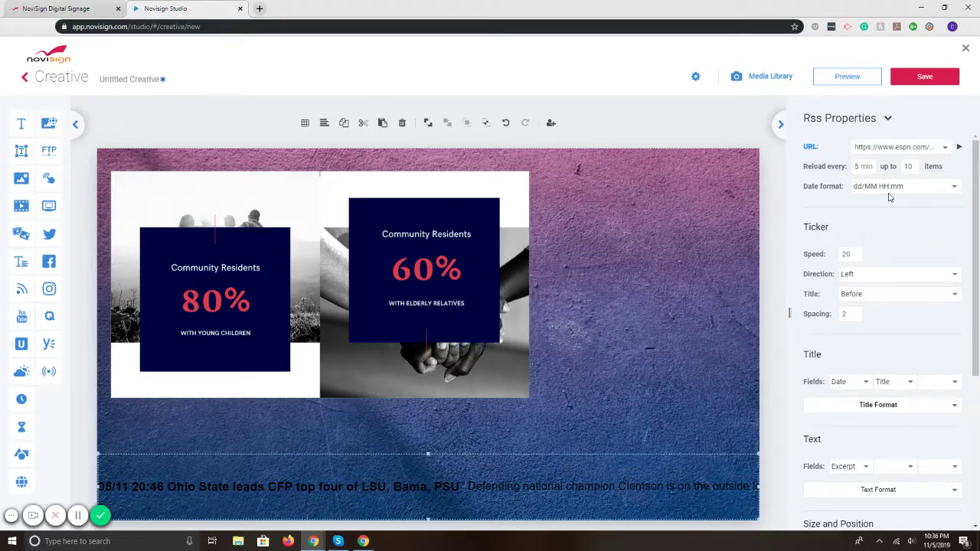
left_click(958, 146)
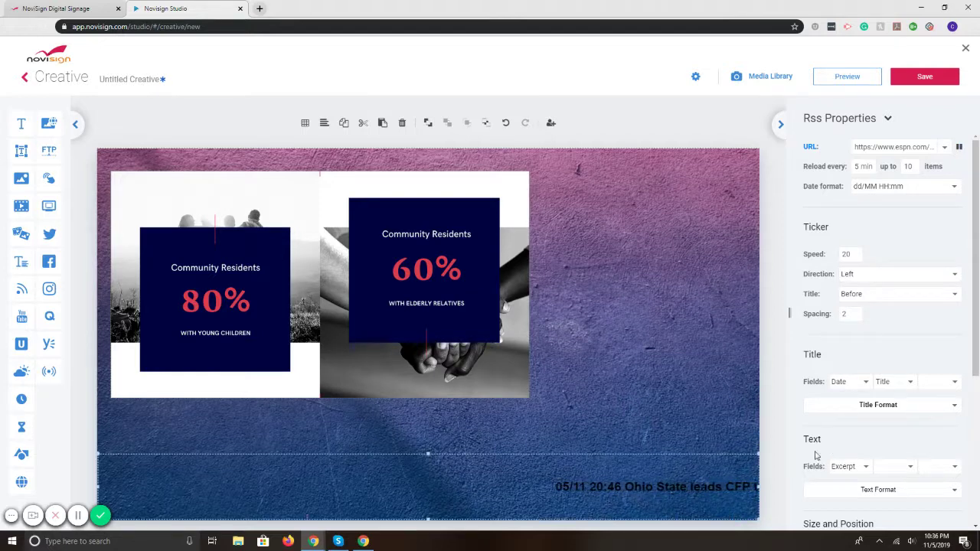
scroll(929, 354, "down", 1)
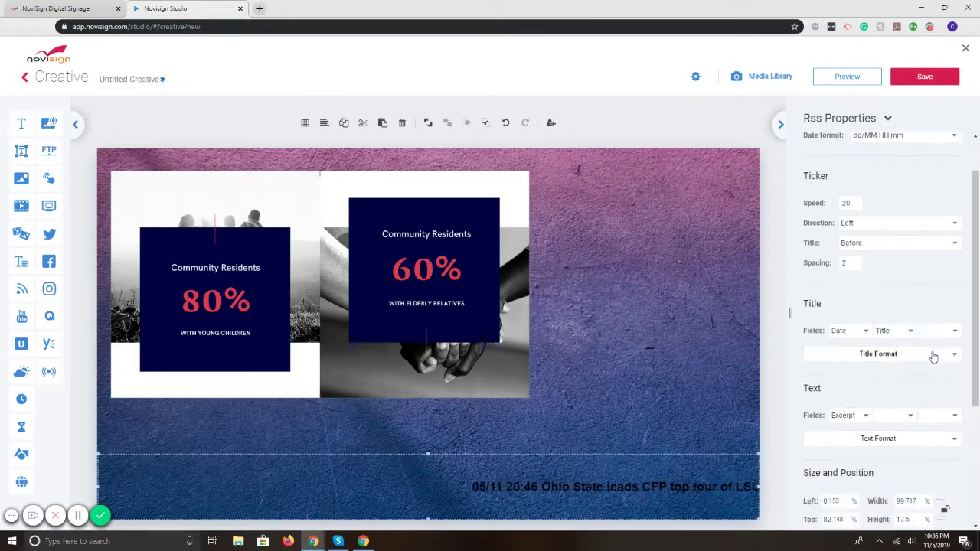
Set the ticker's Title Format text colour to white.
left_click(939, 357)
left_click(956, 264)
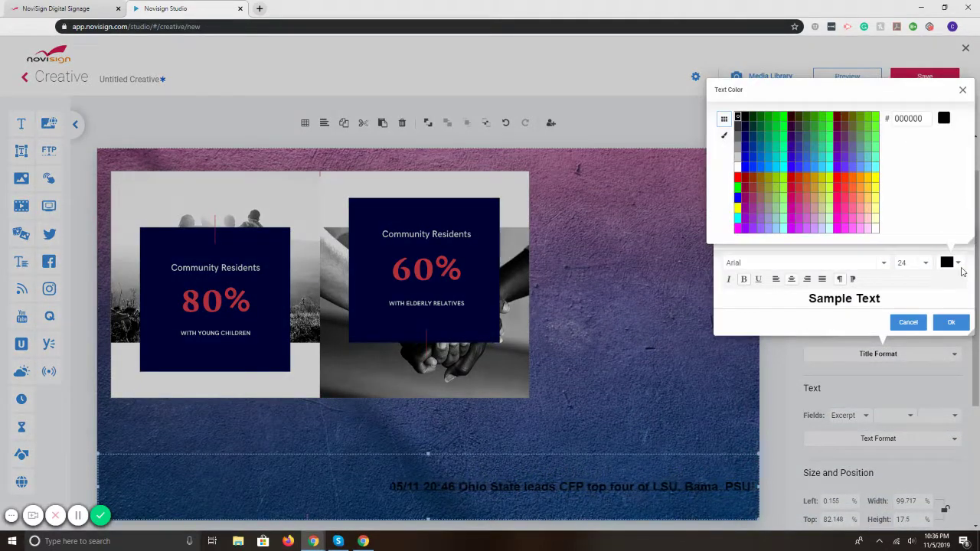
left_click(737, 166)
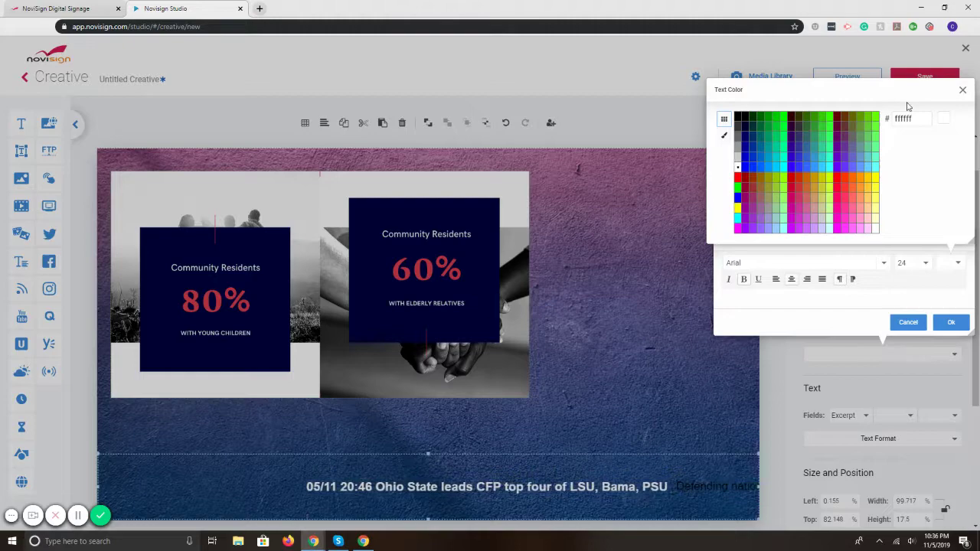
left_click(963, 91)
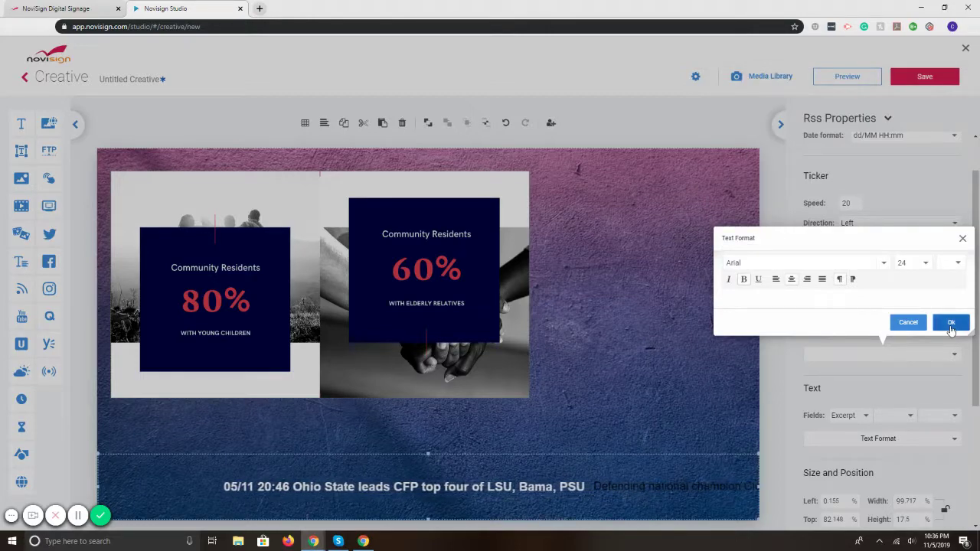
left_click(951, 321)
Review the story Text Format colour and font, keeping Arial, and confirm it.
scroll(951, 381, "down", 1)
left_click(880, 336)
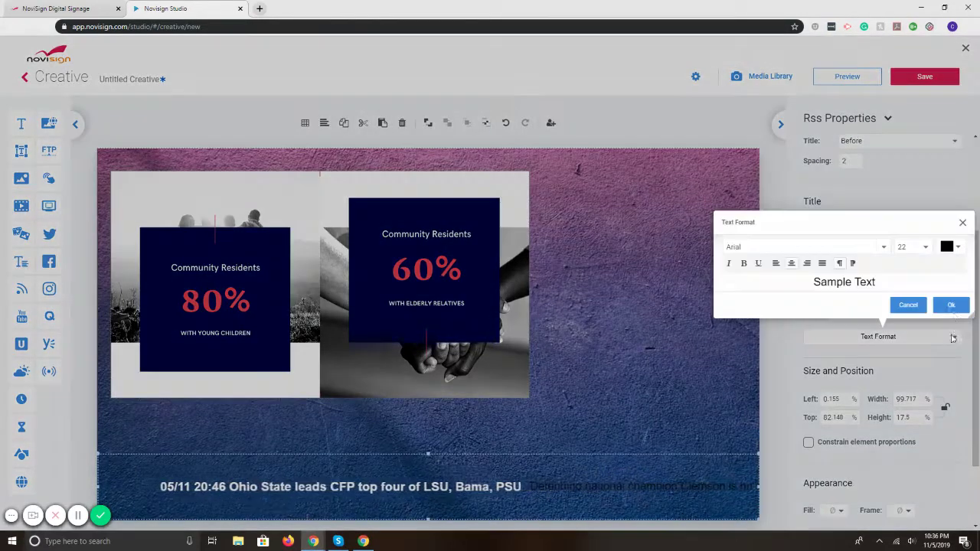
left_click(958, 248)
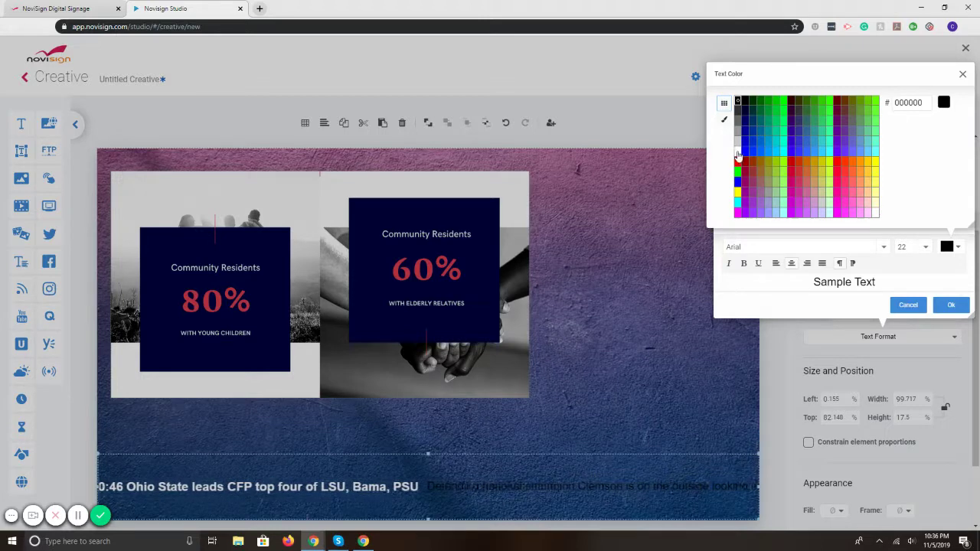
left_click(962, 73)
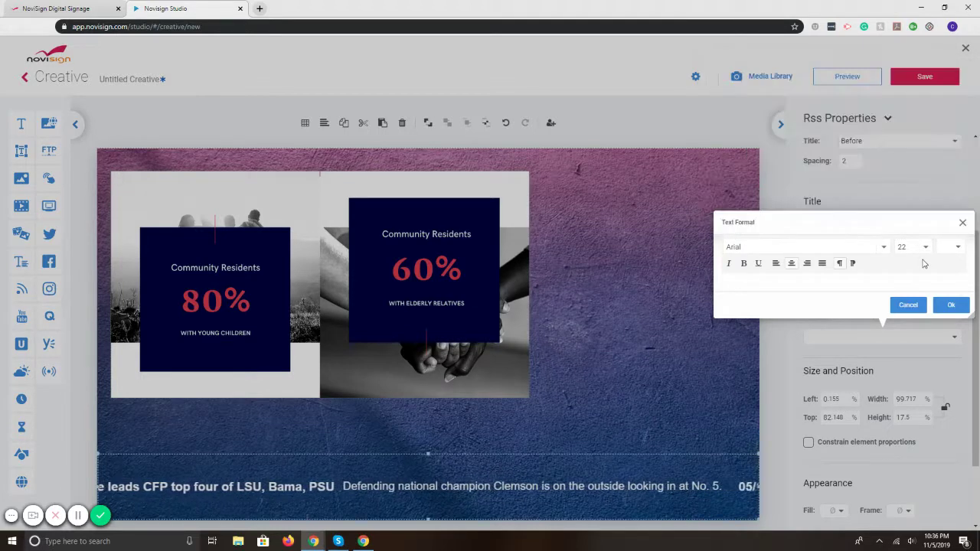
left_click(883, 246)
left_click(944, 279)
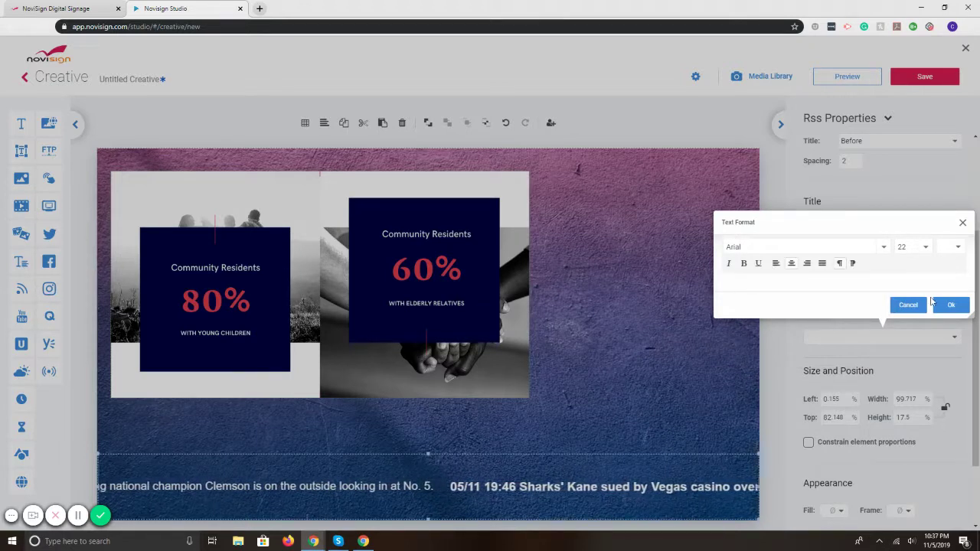
left_click(951, 304)
Give the ticker a black fill at about 37% opacity, slim it from the top, and lower the slideshow.
scroll(972, 298, "down", 2)
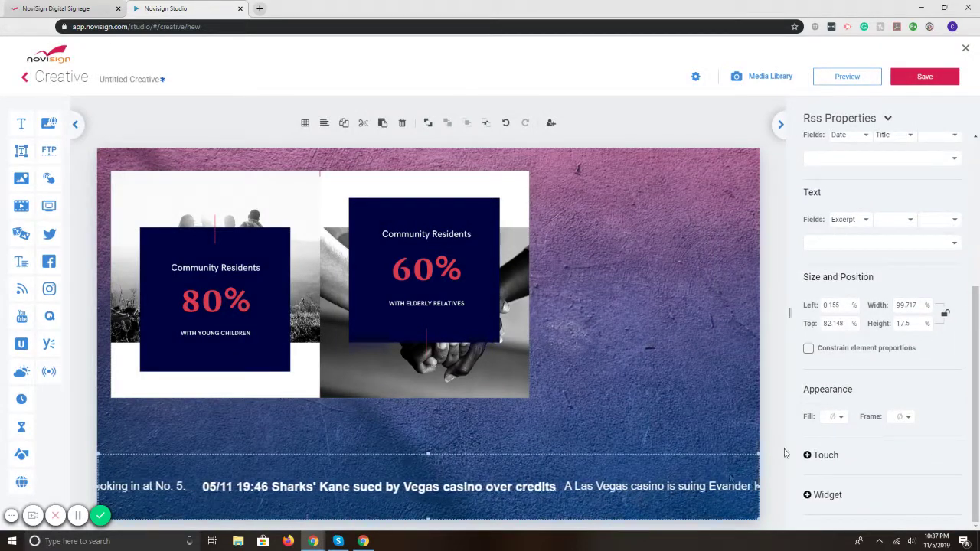
left_click(837, 416)
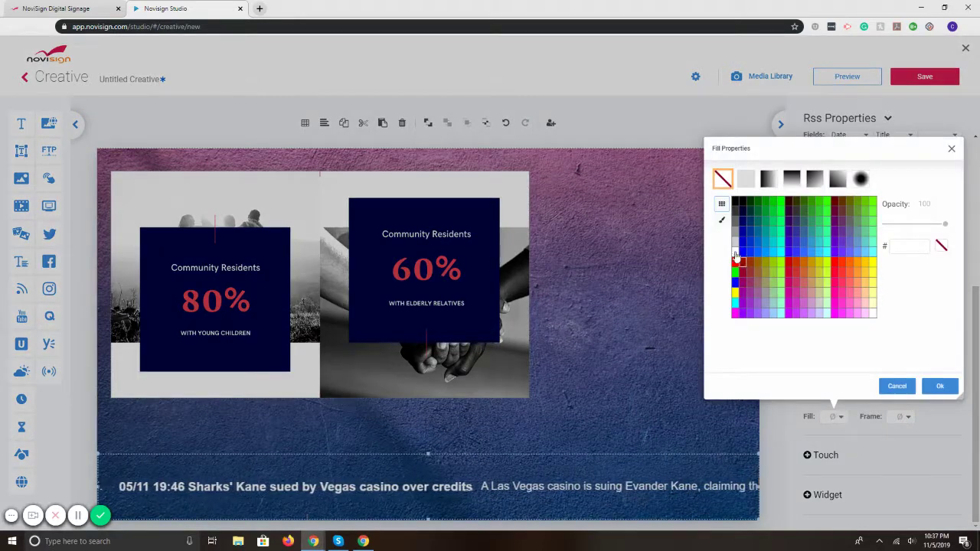
left_click(734, 202)
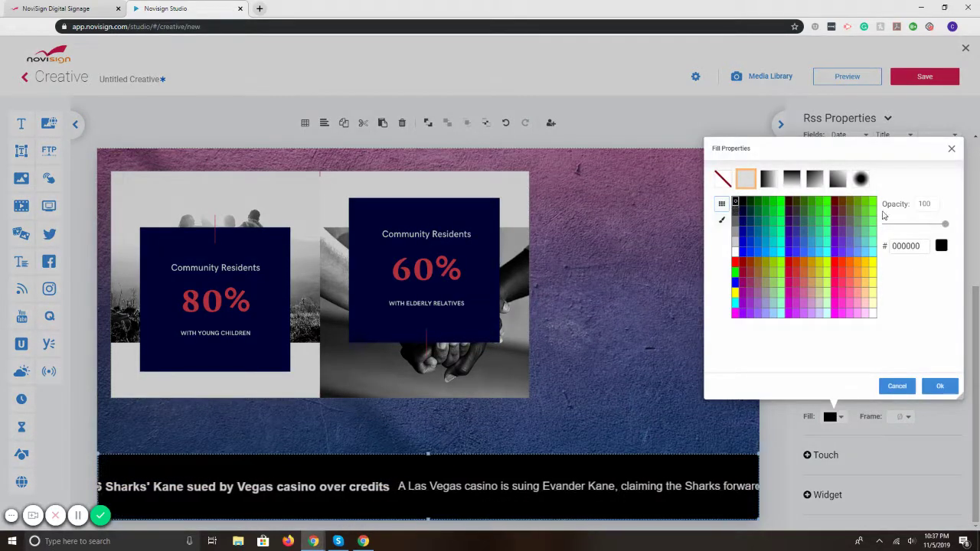
left_click_drag(945, 227, 901, 227)
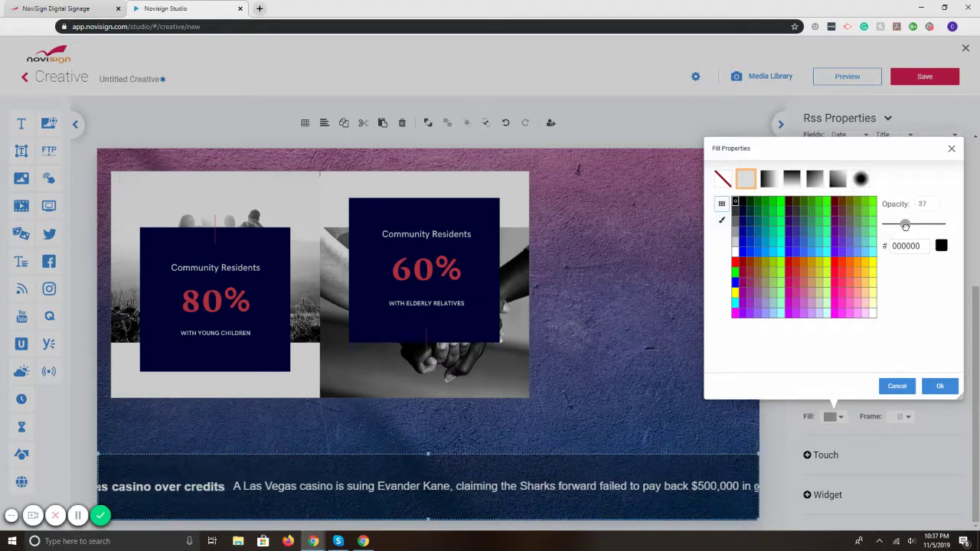
left_click(940, 385)
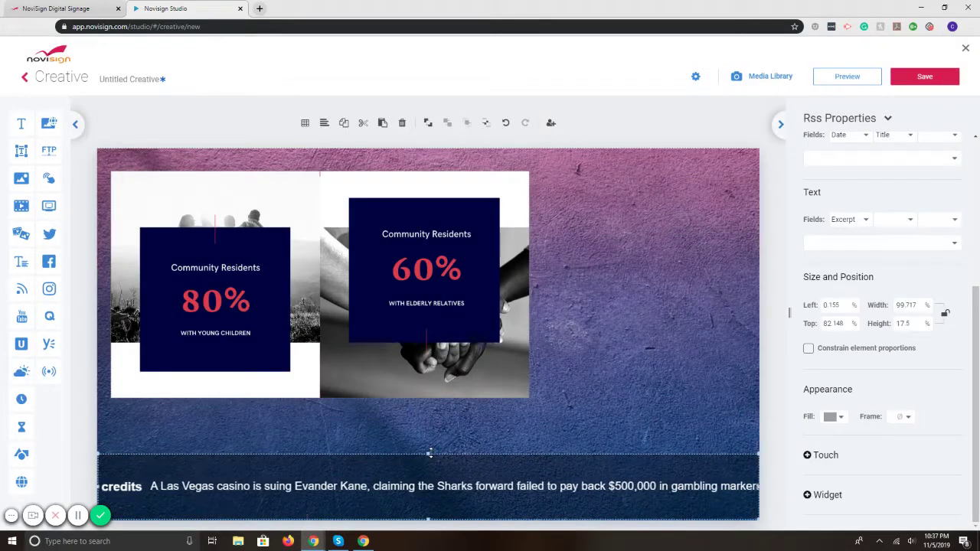
left_click_drag(430, 453, 429, 464)
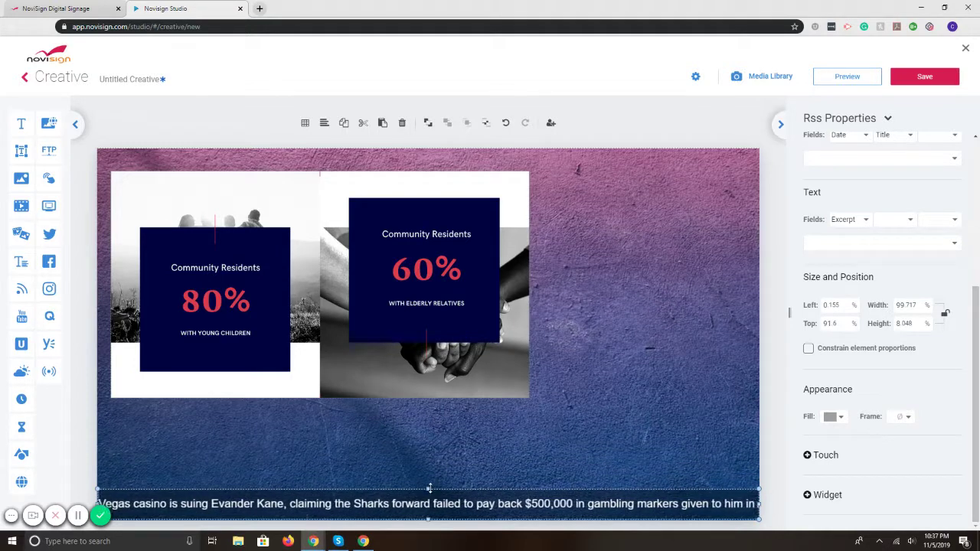
left_click_drag(410, 342, 402, 370)
Add a weather widget located in Chicago showing temperatures in Fahrenheit.
left_click(583, 310)
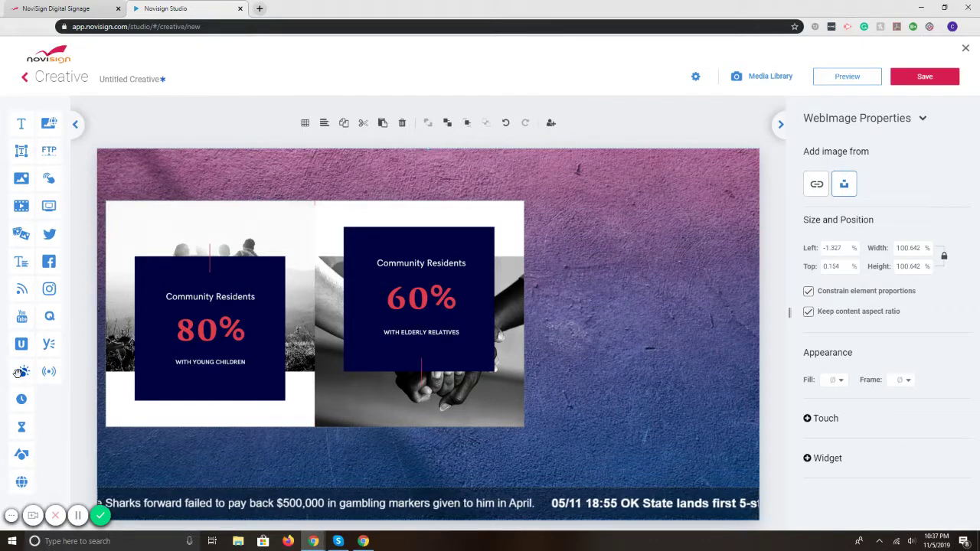
left_click_drag(19, 372, 658, 213)
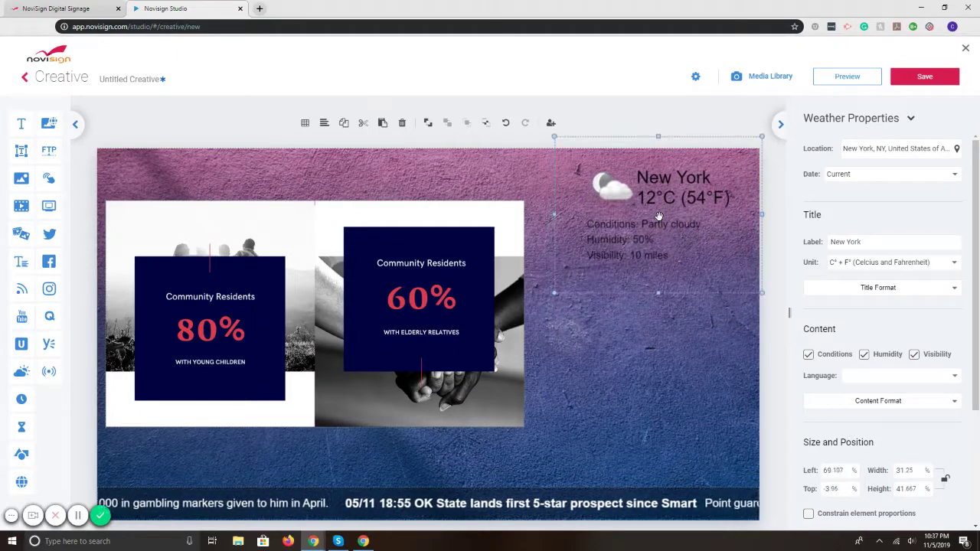
left_click(902, 155)
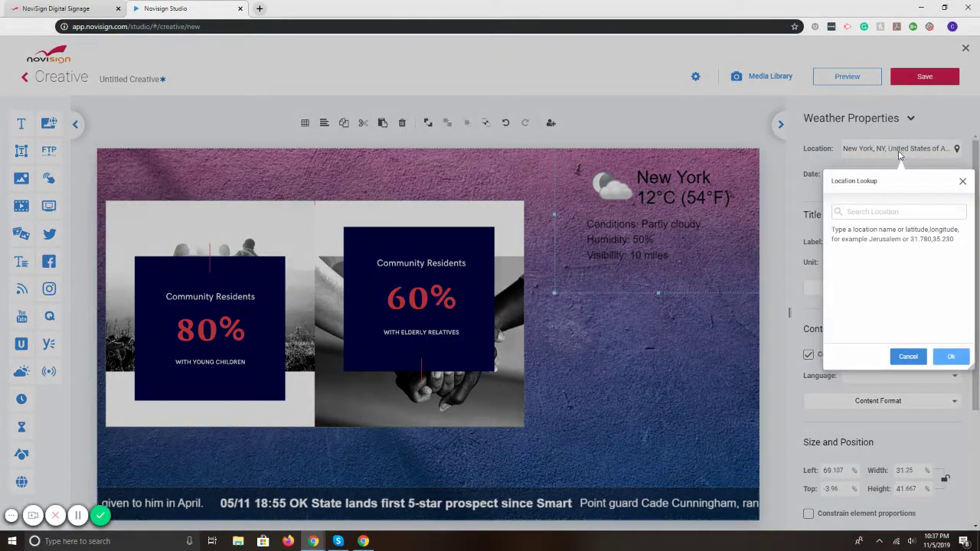
left_click(848, 214)
type("chicago")
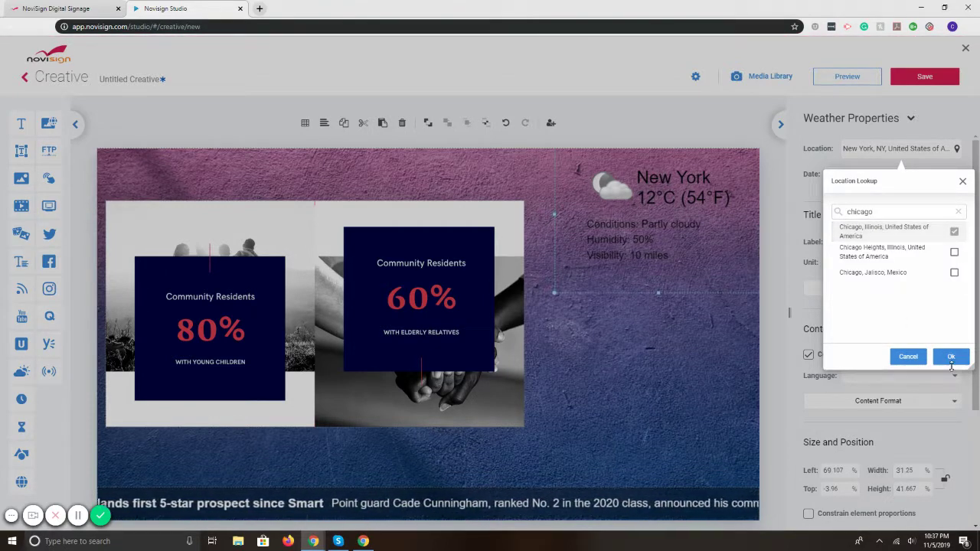
left_click(950, 356)
left_click(896, 263)
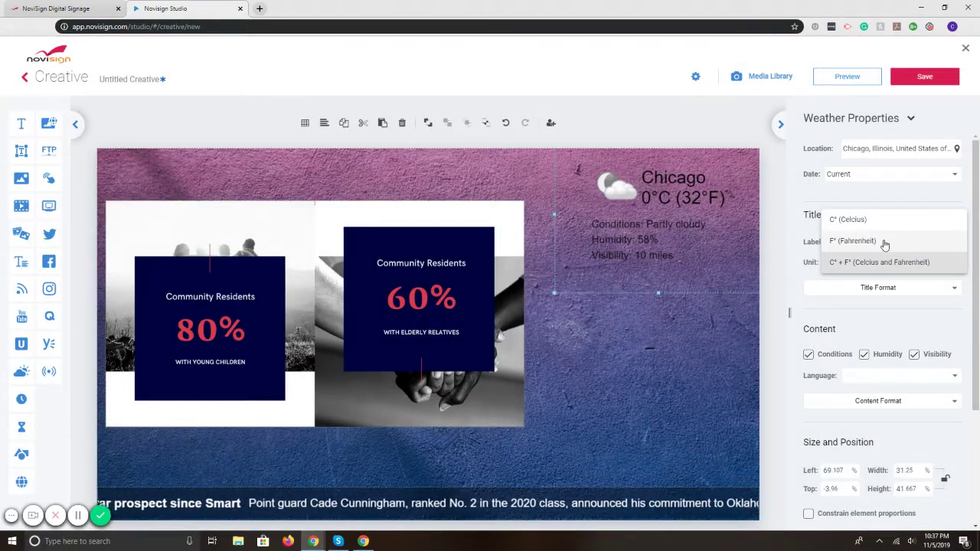
left_click(852, 241)
Keep the weather title colour black after trying dark blue and white.
left_click(890, 289)
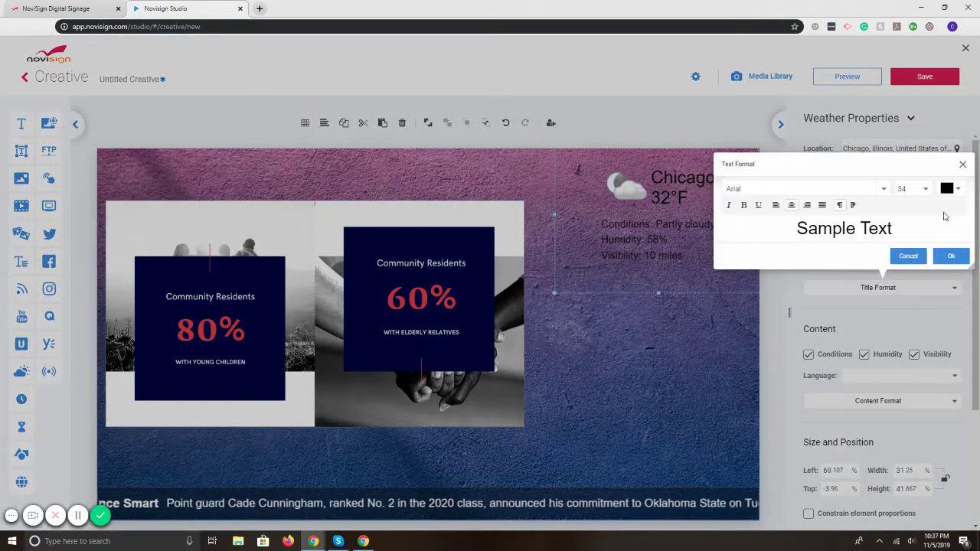
left_click(956, 189)
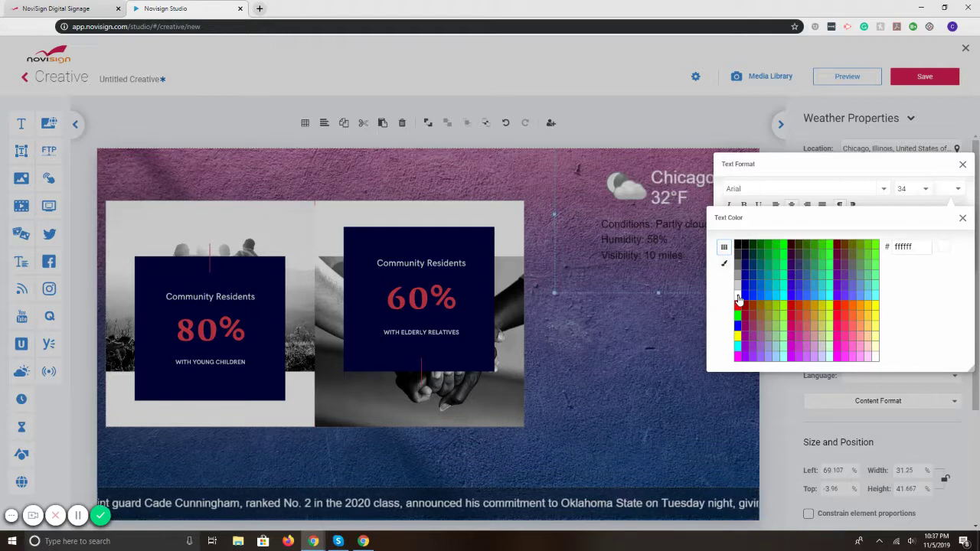
left_click(798, 274)
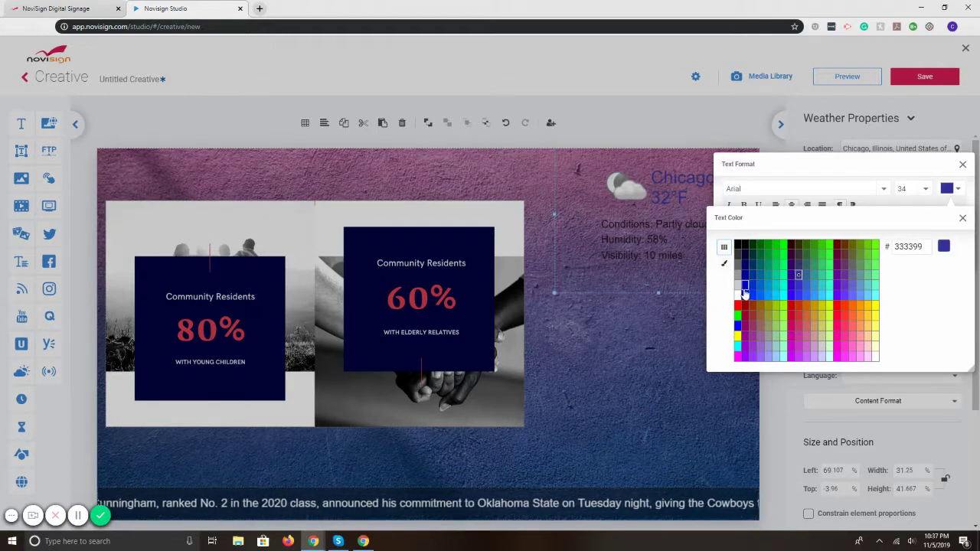
left_click(742, 294)
left_click(962, 218)
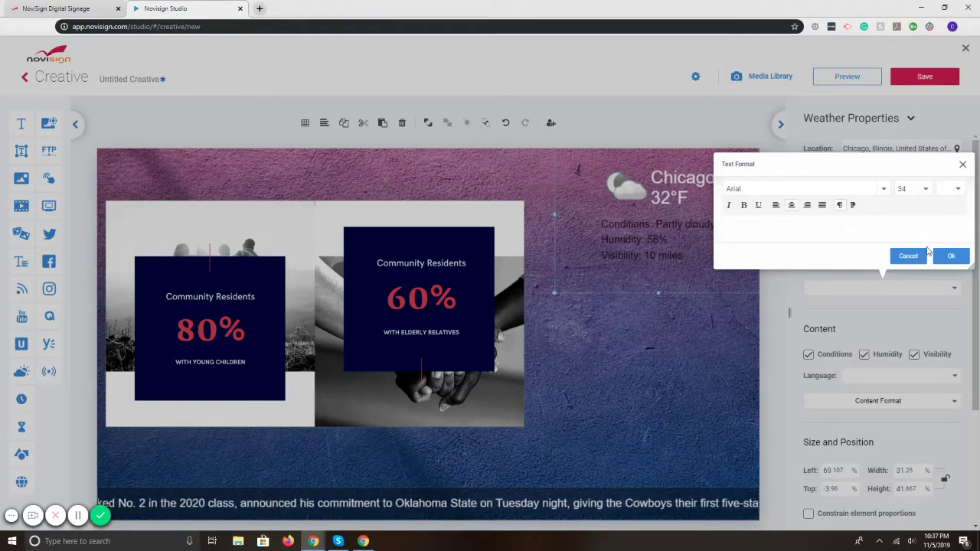
left_click(957, 189)
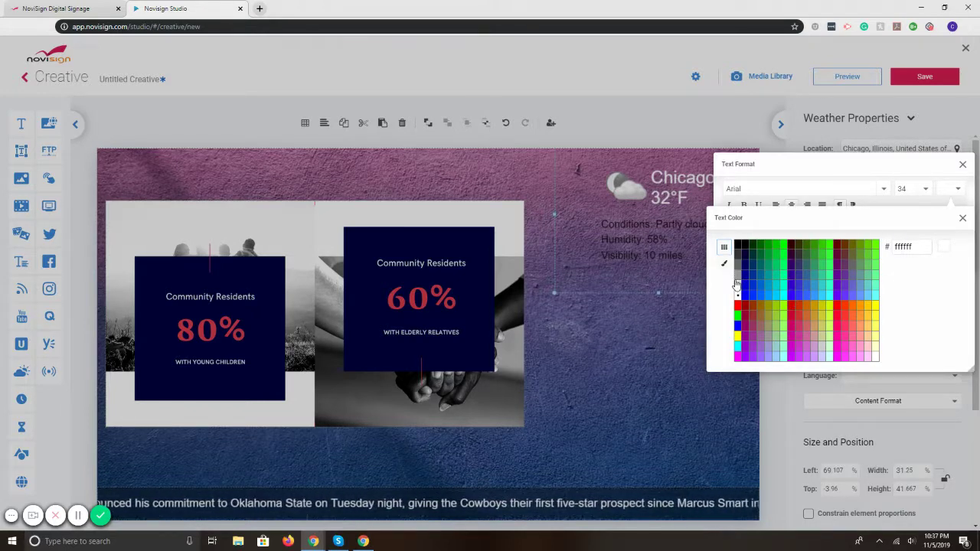
left_click(737, 246)
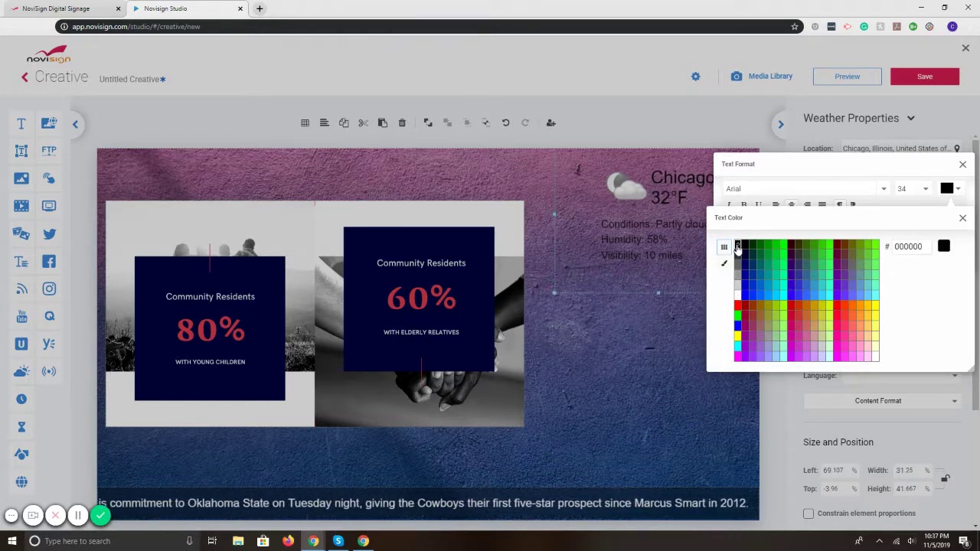
left_click(962, 218)
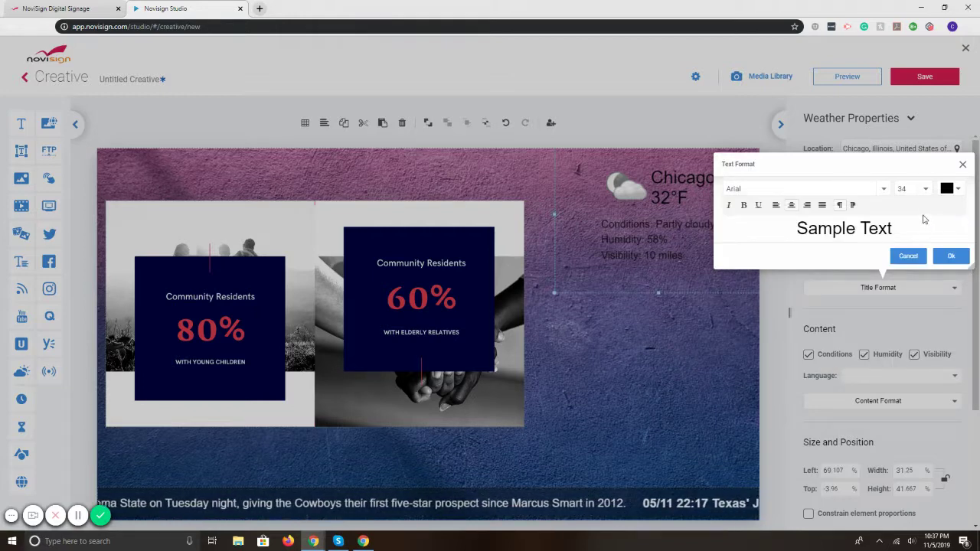
left_click(948, 257)
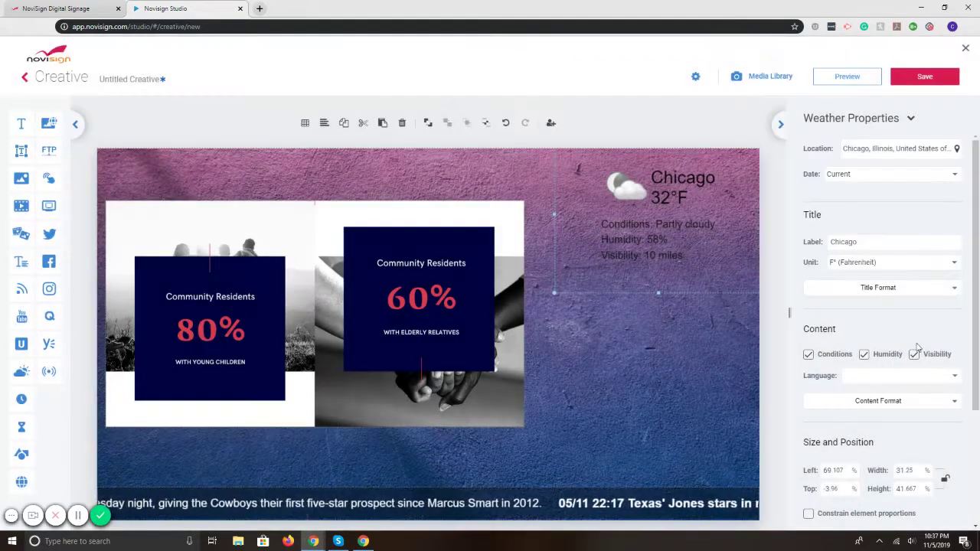
Hide the Visibility, Humidity and Conditions lines and shrink the widget into the top-right corner.
left_click(913, 356)
left_click(864, 355)
left_click(808, 355)
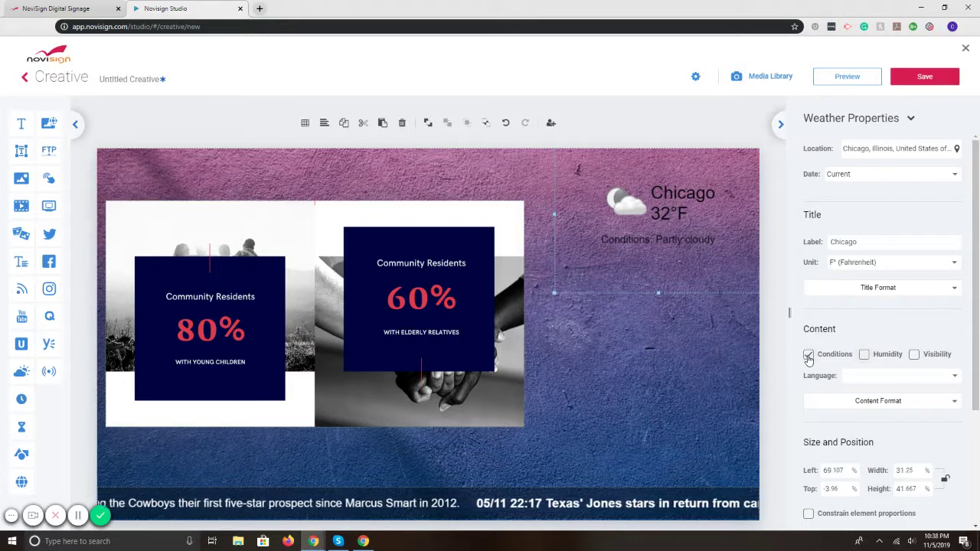
left_click_drag(668, 236, 648, 257)
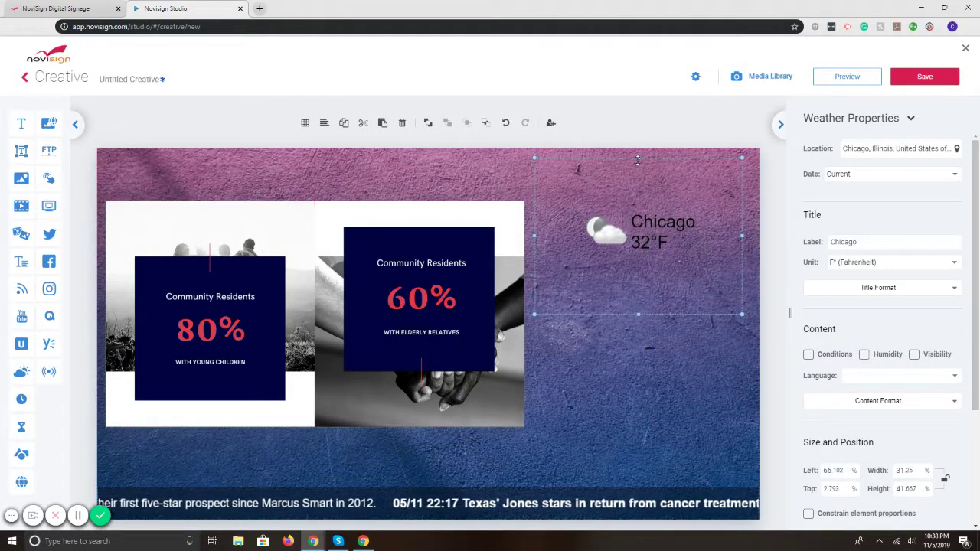
left_click_drag(638, 158, 637, 260)
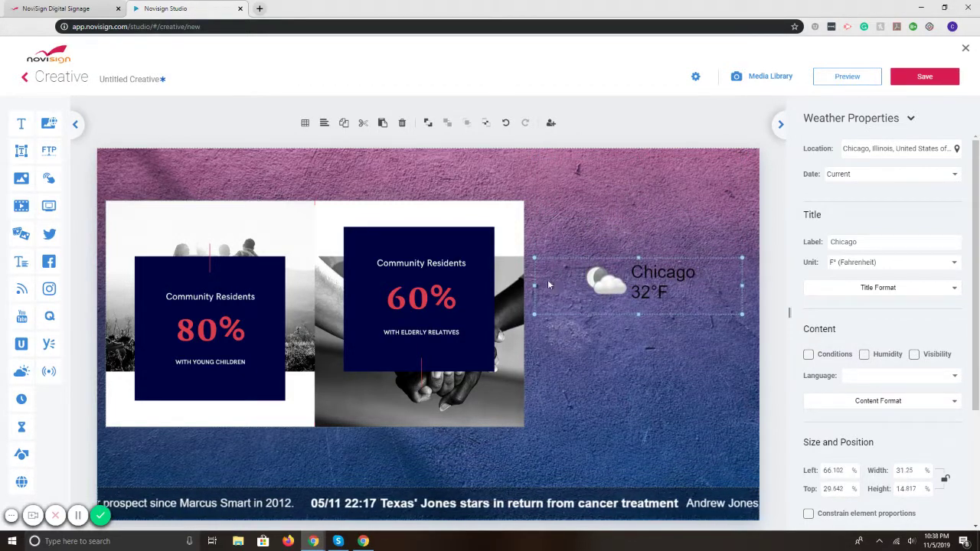
left_click_drag(537, 284, 671, 173)
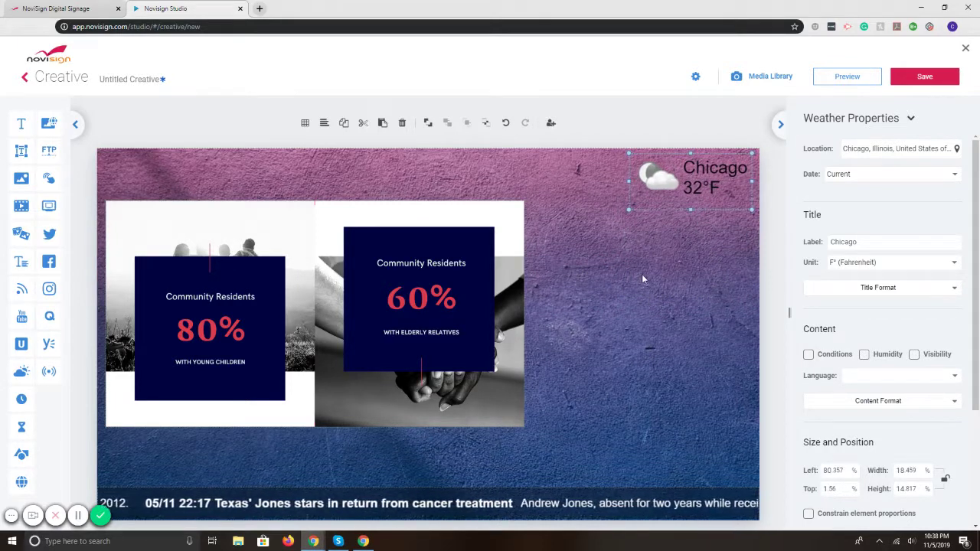
Add a ticker right of the slideshow, stretched to fill the space below the weather widget.
left_click(687, 241)
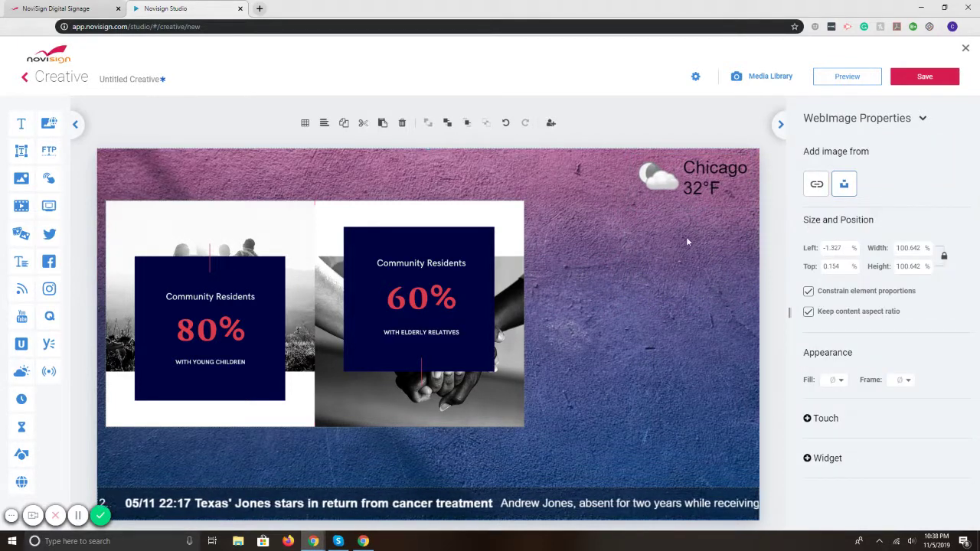
left_click(376, 306)
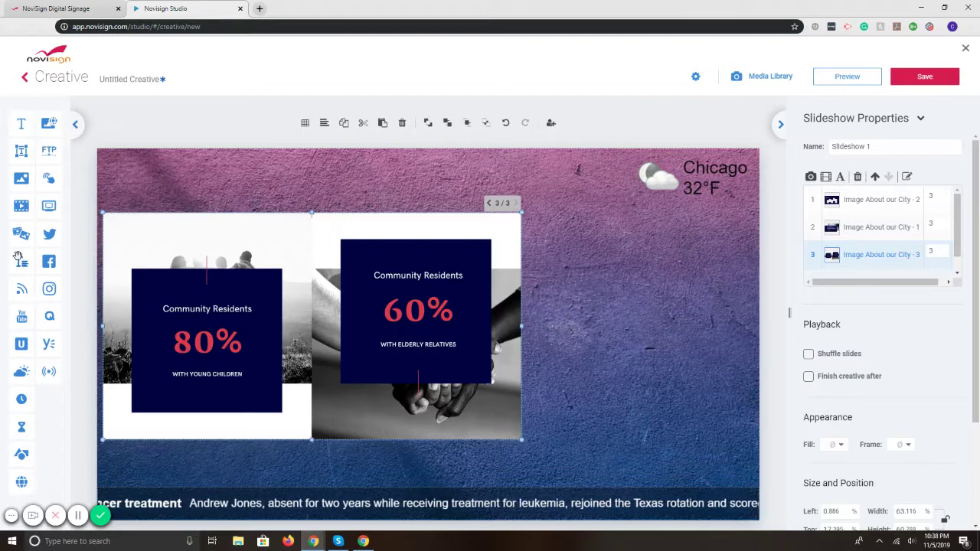
left_click_drag(19, 256, 600, 262)
left_click_drag(660, 260, 745, 260)
left_click_drag(645, 292, 644, 434)
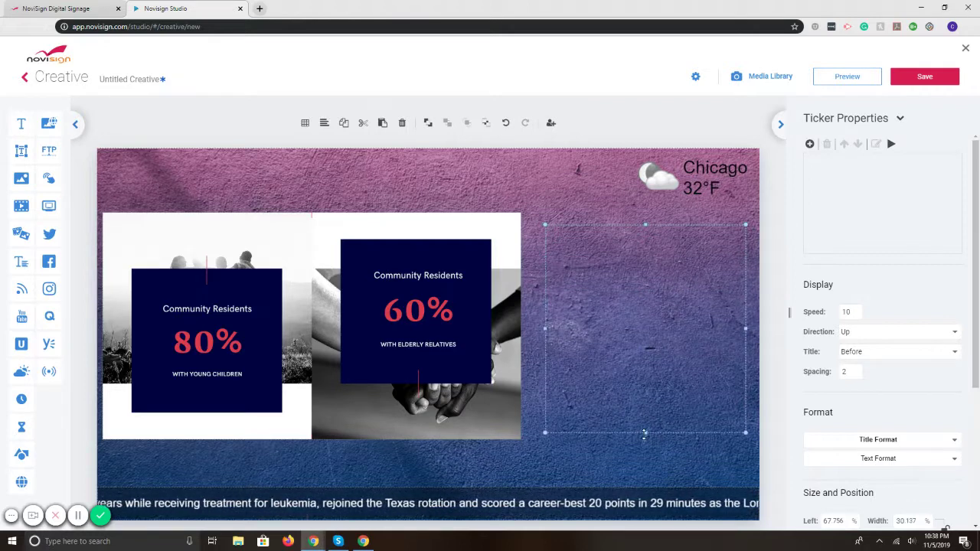
left_click_drag(641, 224, 642, 215)
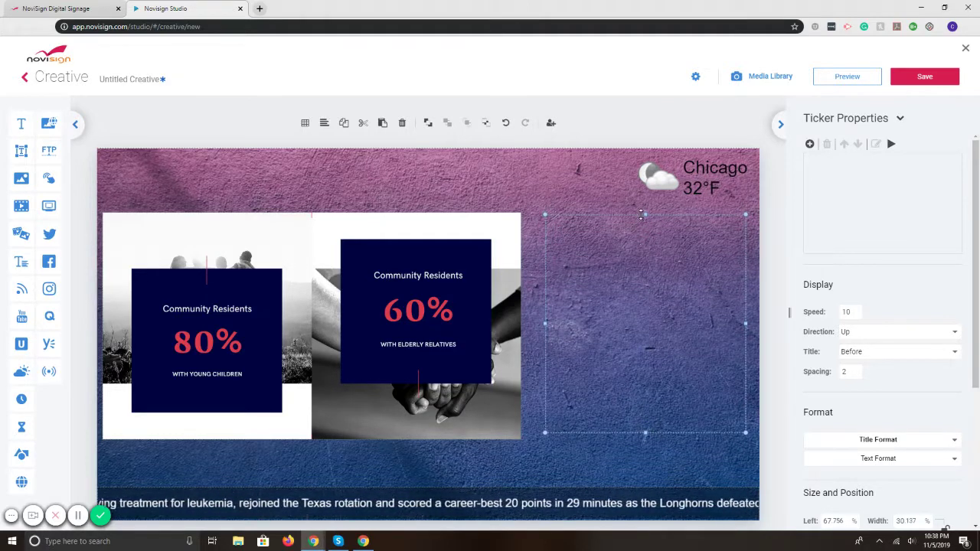
Add a ticker entry titled 'Company News' with the text 'Meeting today at 3PM'.
left_click(810, 145)
left_click(516, 227)
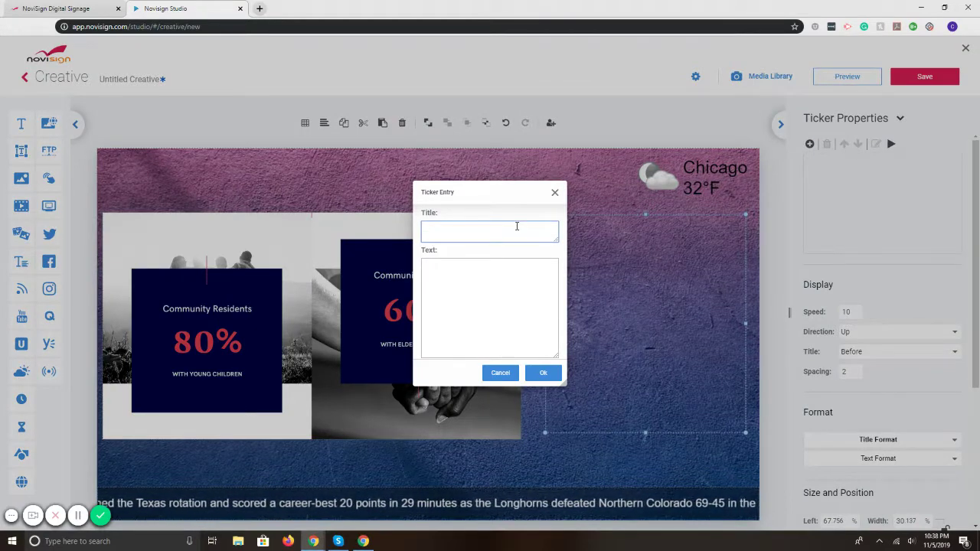
type("Company New")
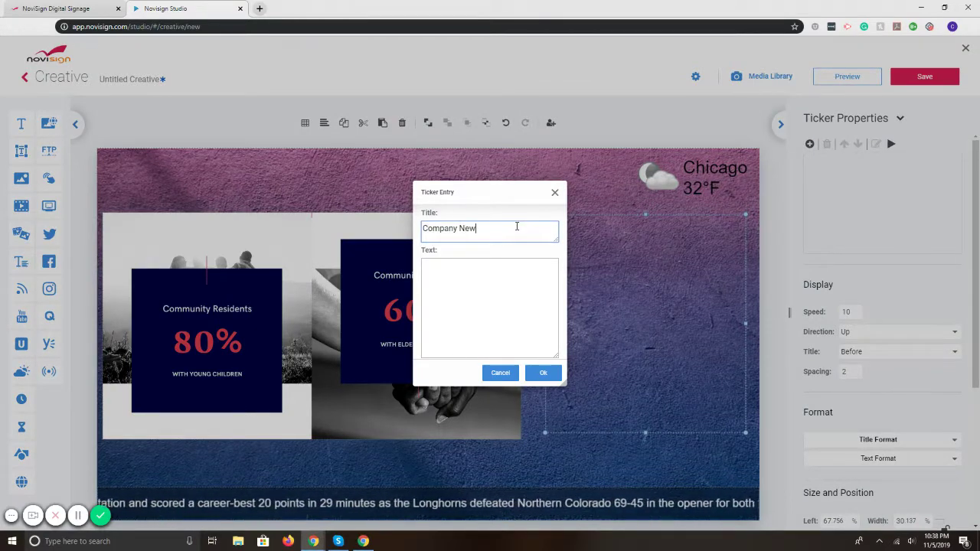
type("s")
key("Tab")
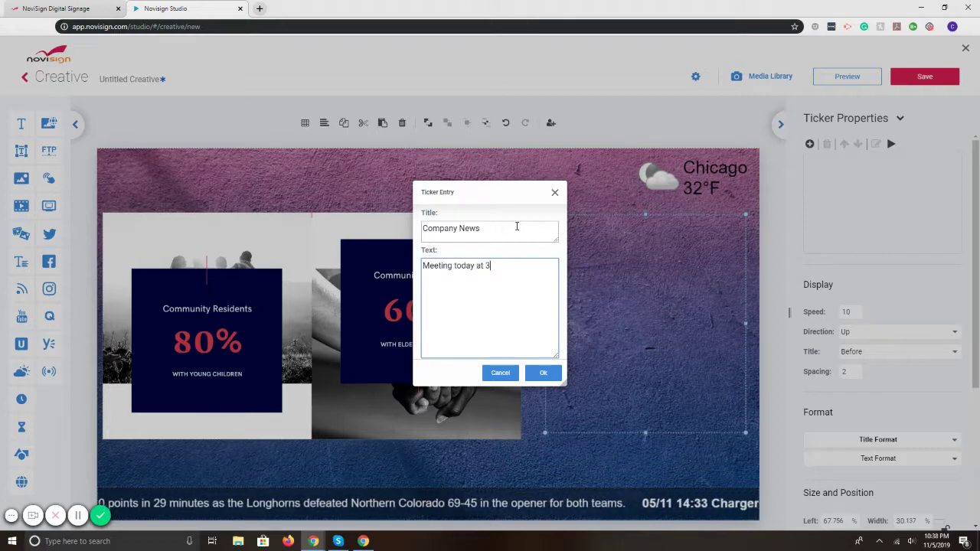
left_click(544, 375)
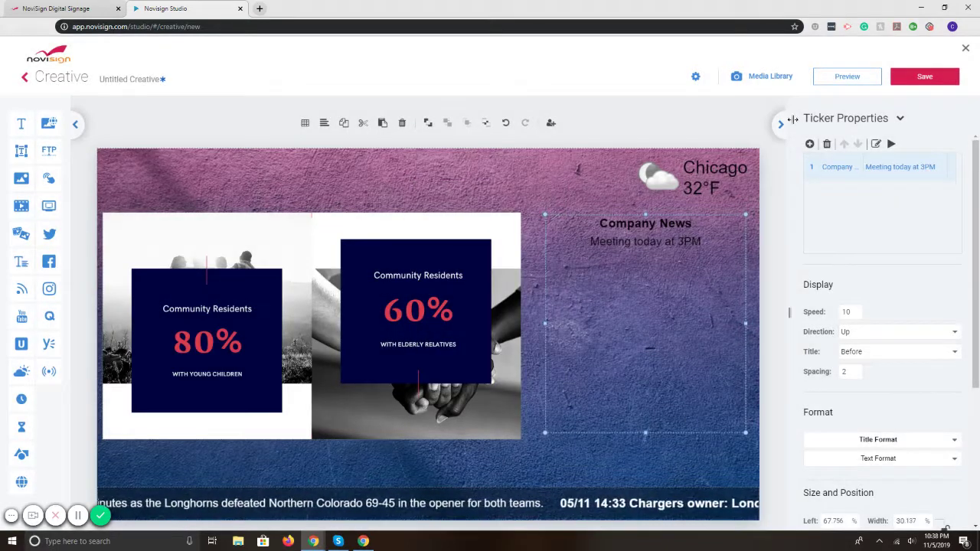
Add a second entry titled 'HR Training' with the text 'Safety 1 on 1 Meeting'.
left_click(809, 144)
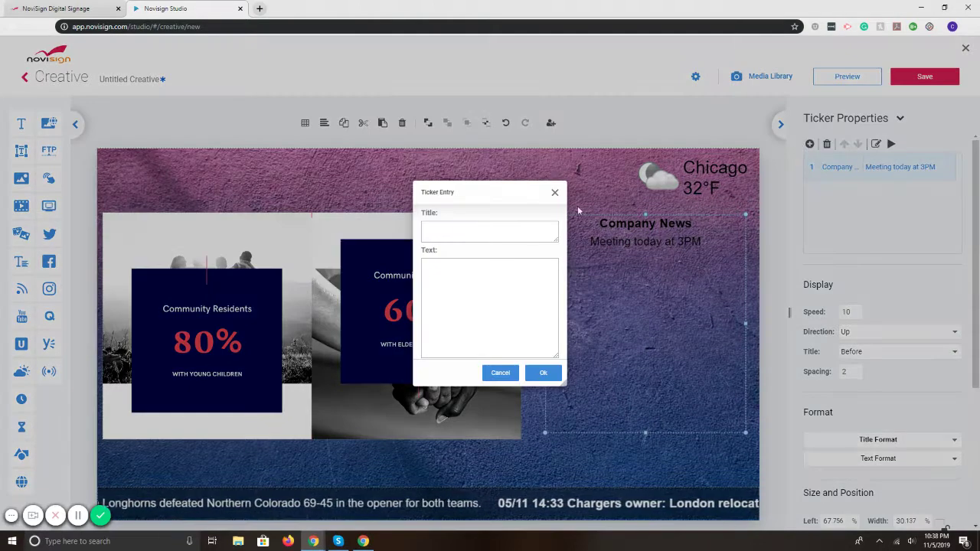
left_click(514, 224)
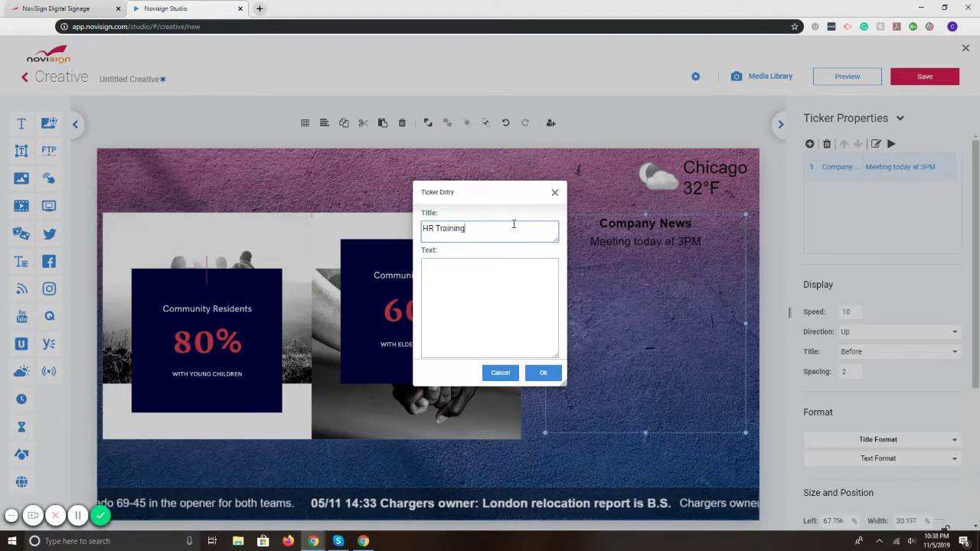
key("Tab")
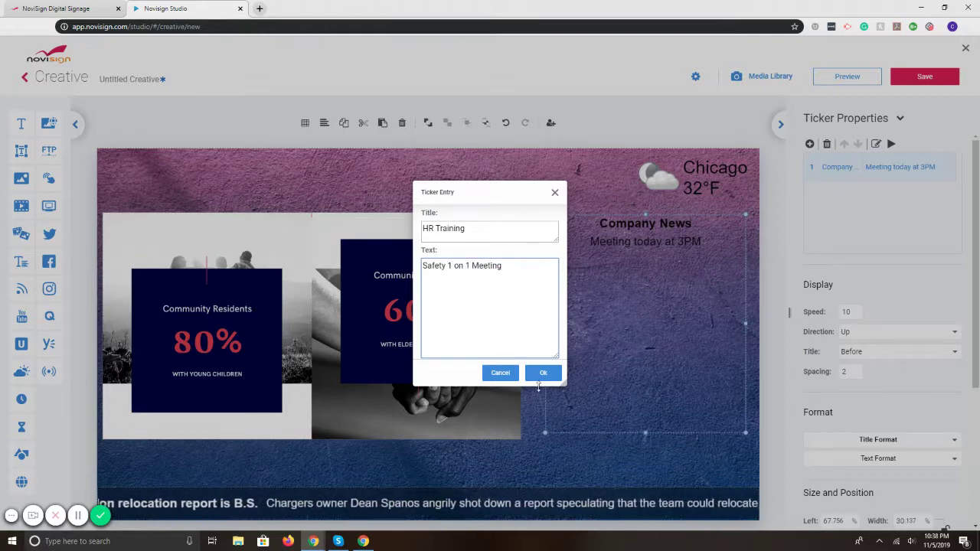
left_click(543, 373)
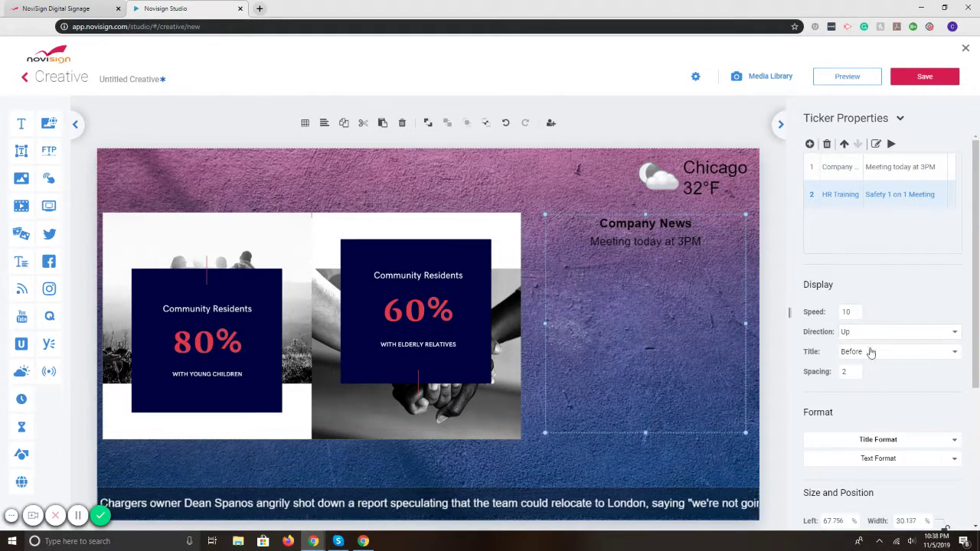
Set the ticker speed to 20 and make the title text white.
double_click(850, 313)
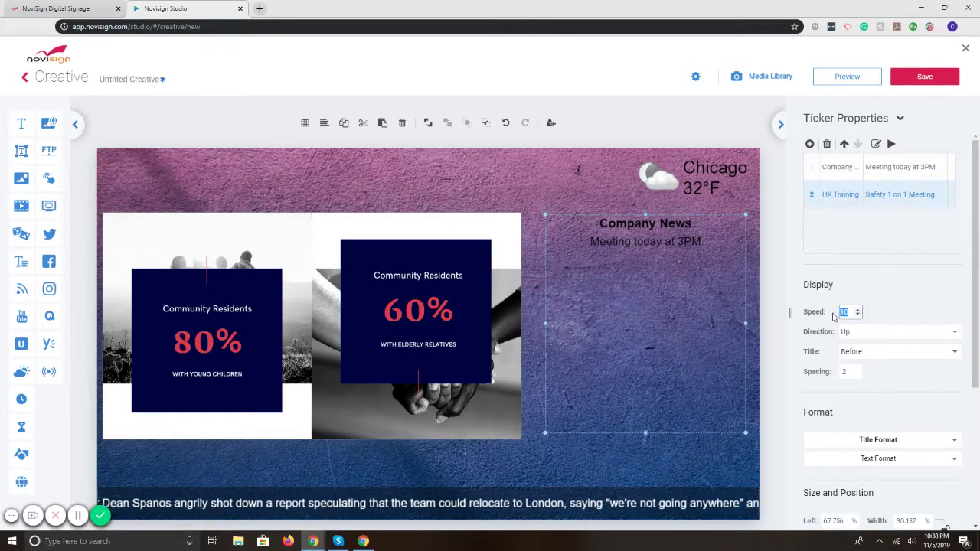
type("20")
left_click_drag(977, 284, 977, 364)
left_click(955, 306)
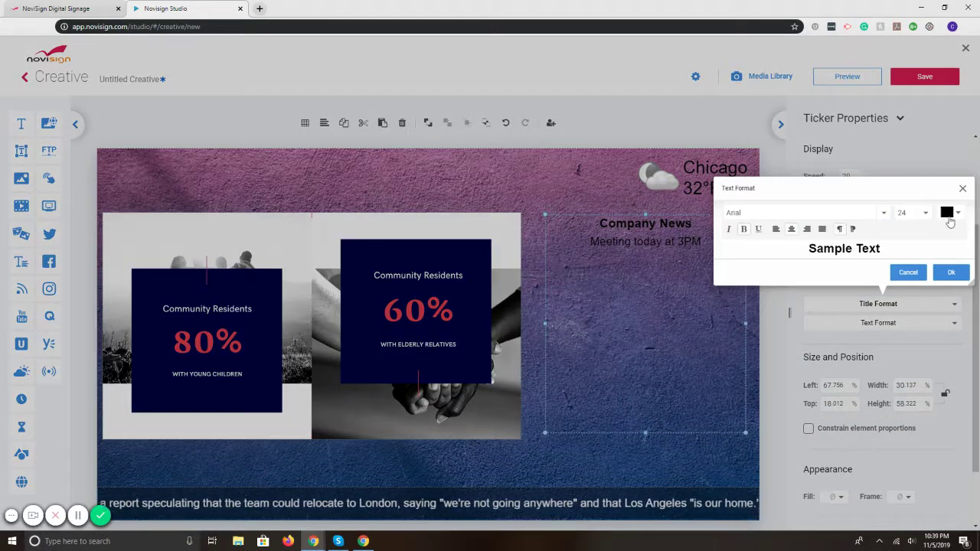
left_click(948, 215)
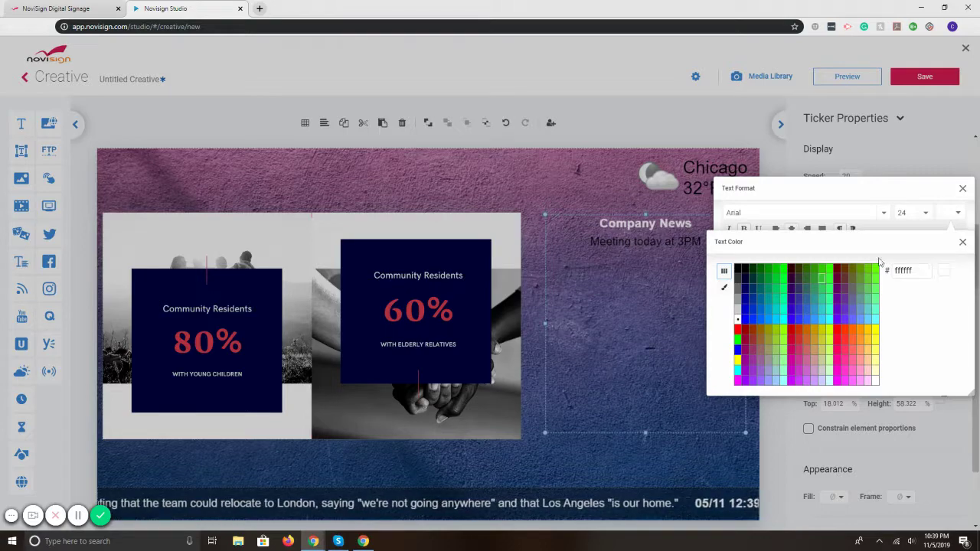
left_click(962, 242)
left_click(951, 272)
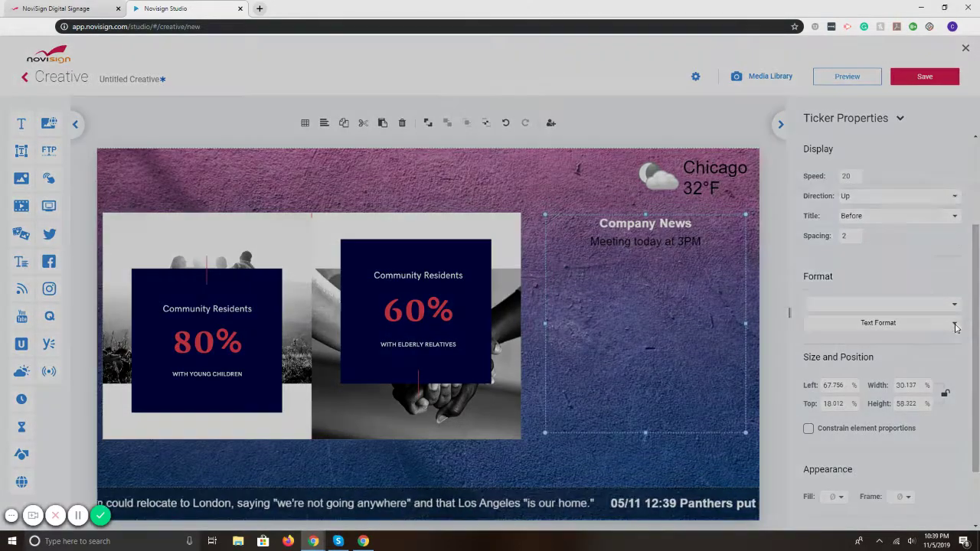
Make the ticker message text white.
left_click(955, 326)
left_click(958, 235)
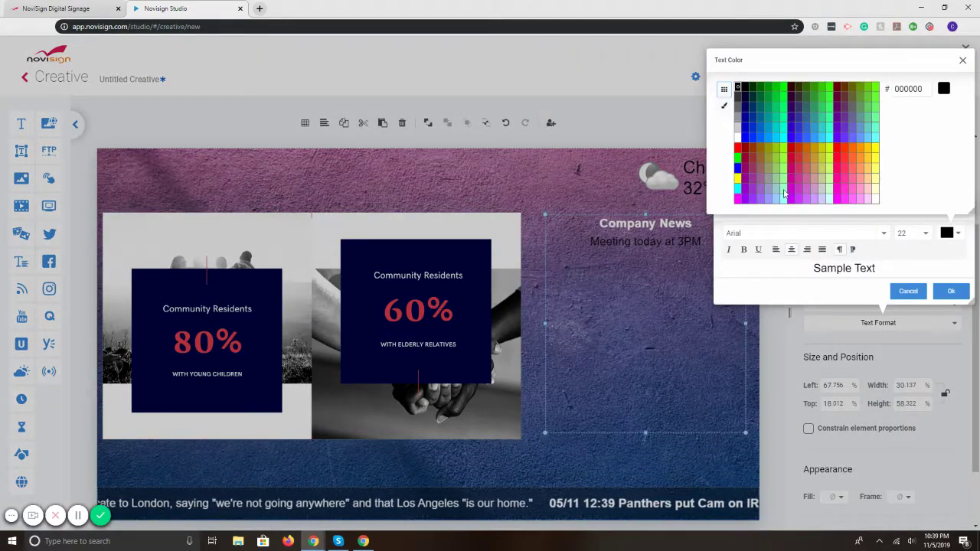
left_click(737, 139)
left_click(962, 59)
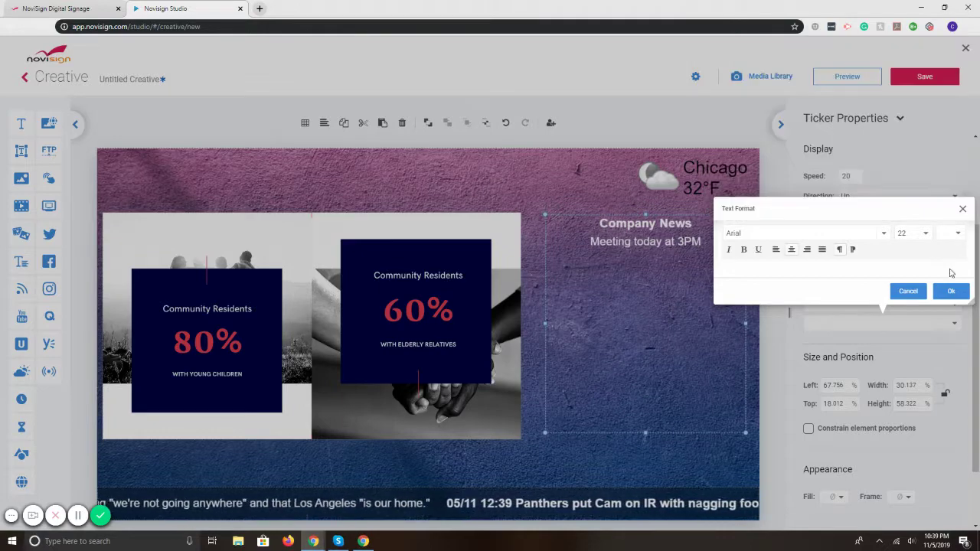
left_click(951, 291)
Fill the ticker box with black at about 37% opacity.
scroll(847, 346, "down", 2)
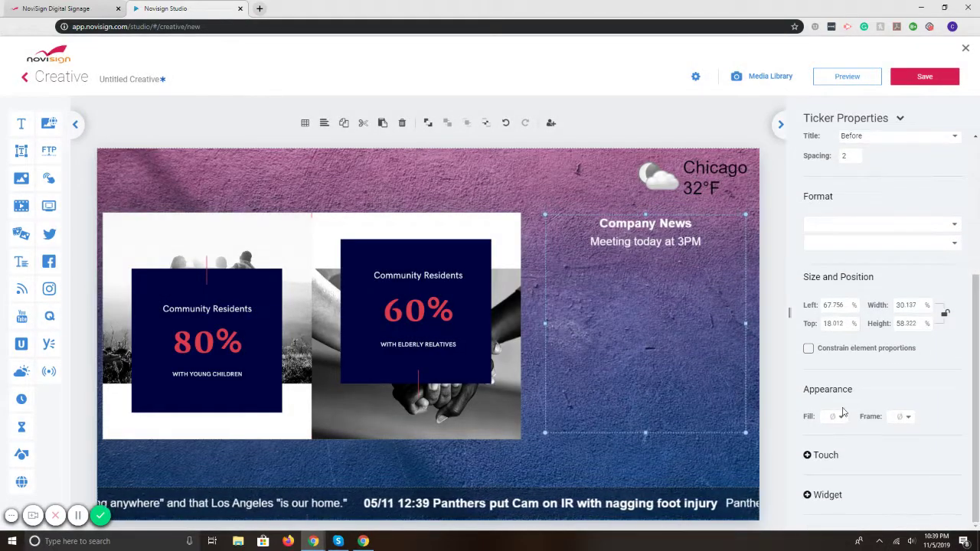
left_click(842, 417)
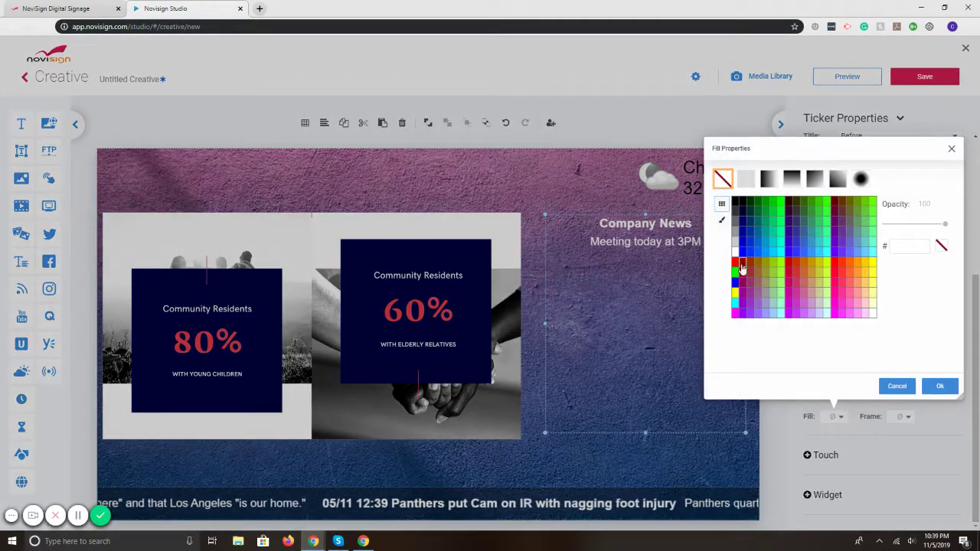
left_click(733, 204)
left_click_drag(944, 224, 901, 223)
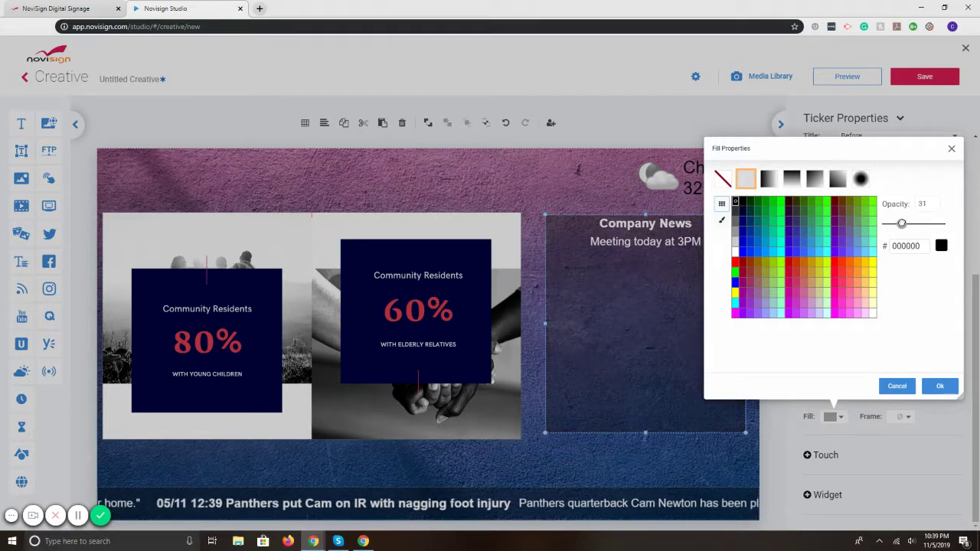
left_click(940, 386)
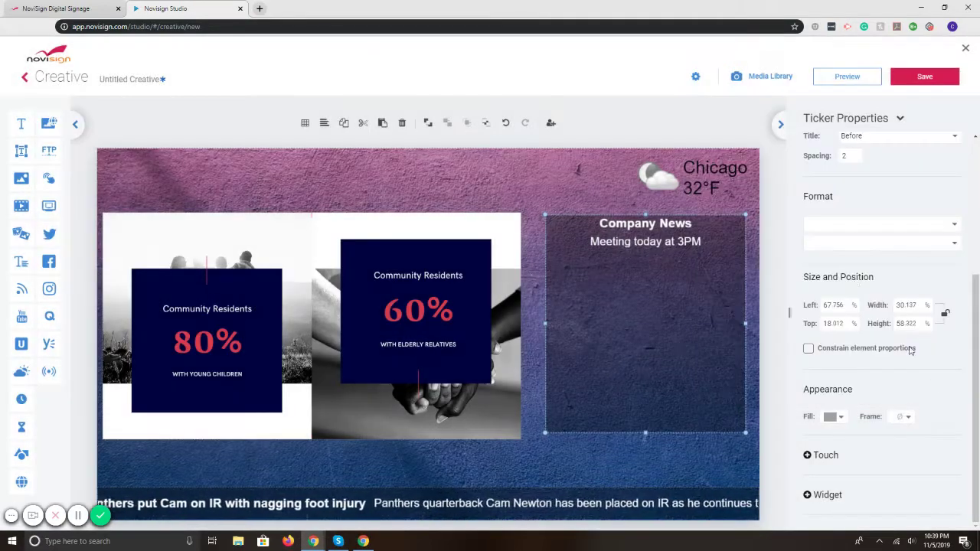
Preview the creative full screen, then set the ticker speed to 15 and play it.
left_click(847, 76)
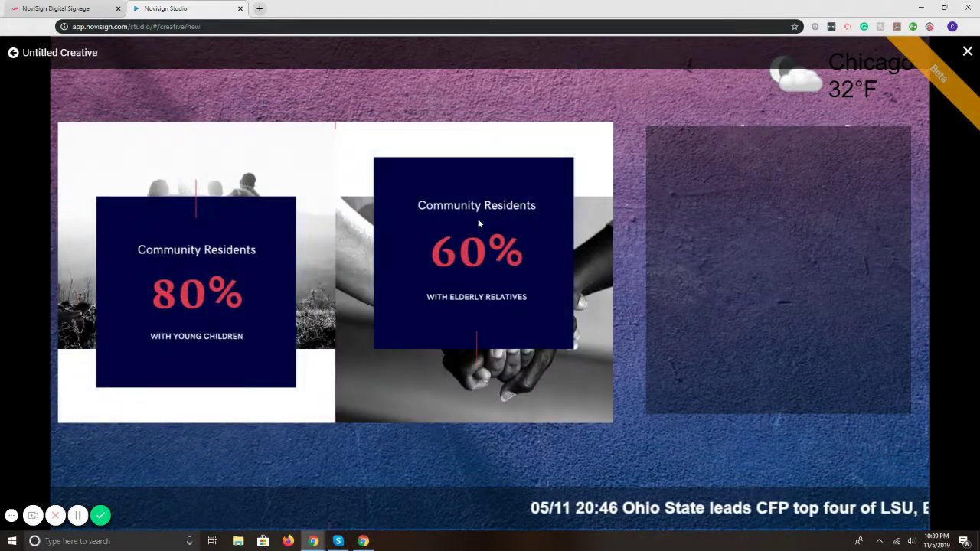
left_click(967, 52)
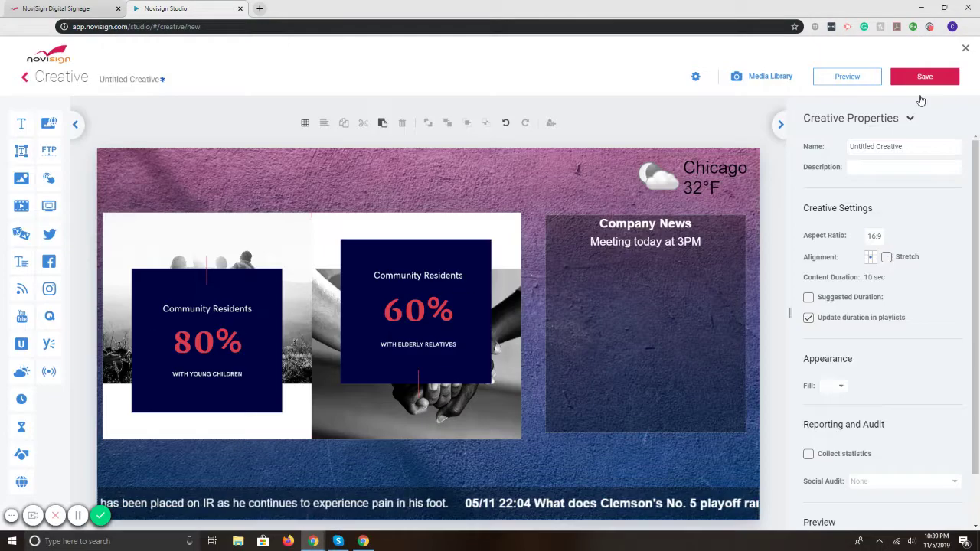
left_click(692, 302)
double_click(857, 313)
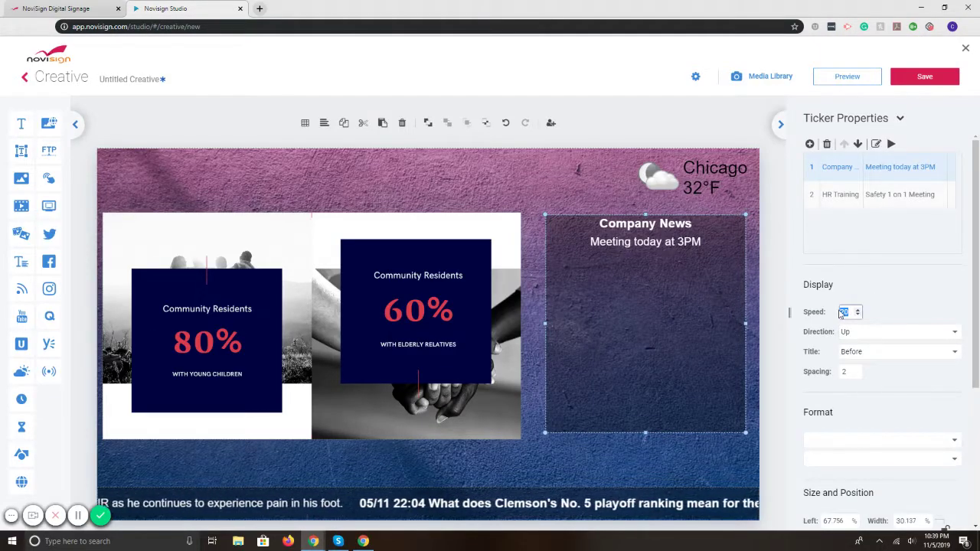
type("15")
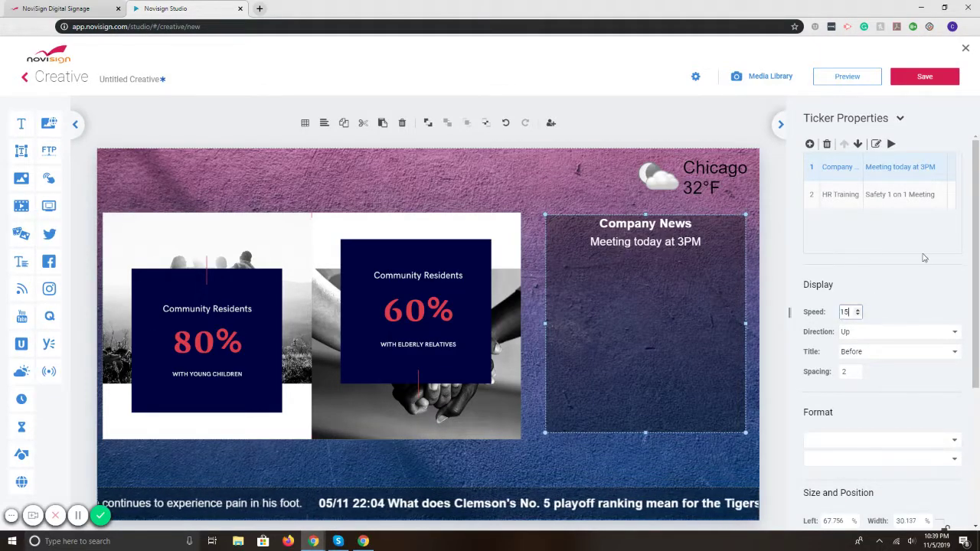
left_click(891, 143)
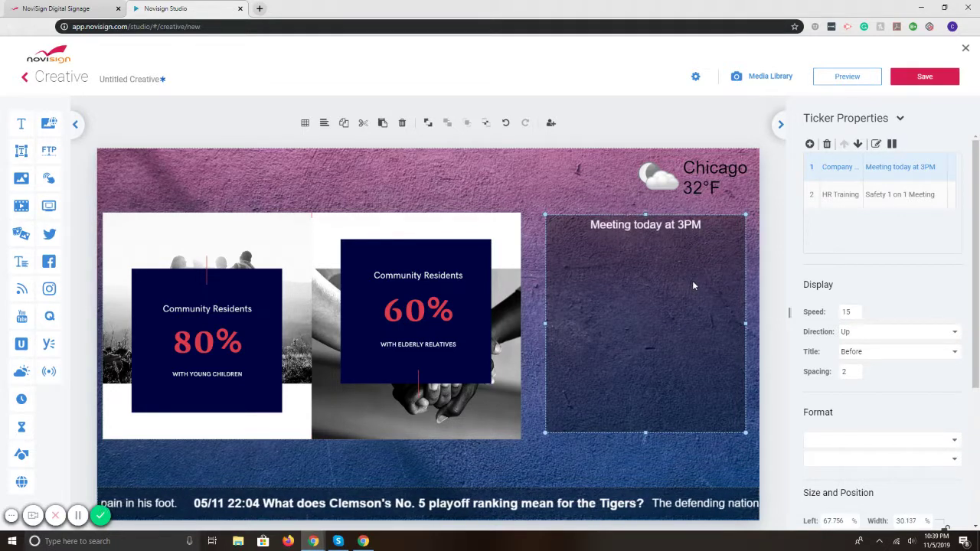
Resize the slideshow and delete the Company News ticker.
left_click(497, 308)
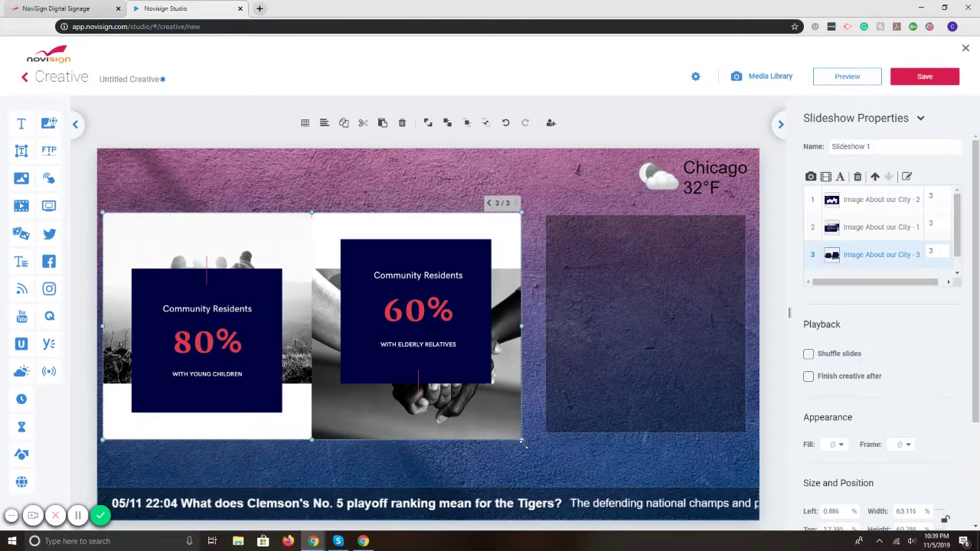
left_click_drag(521, 440, 422, 424)
left_click_drag(366, 349, 379, 320)
left_click(637, 257)
key("Delete")
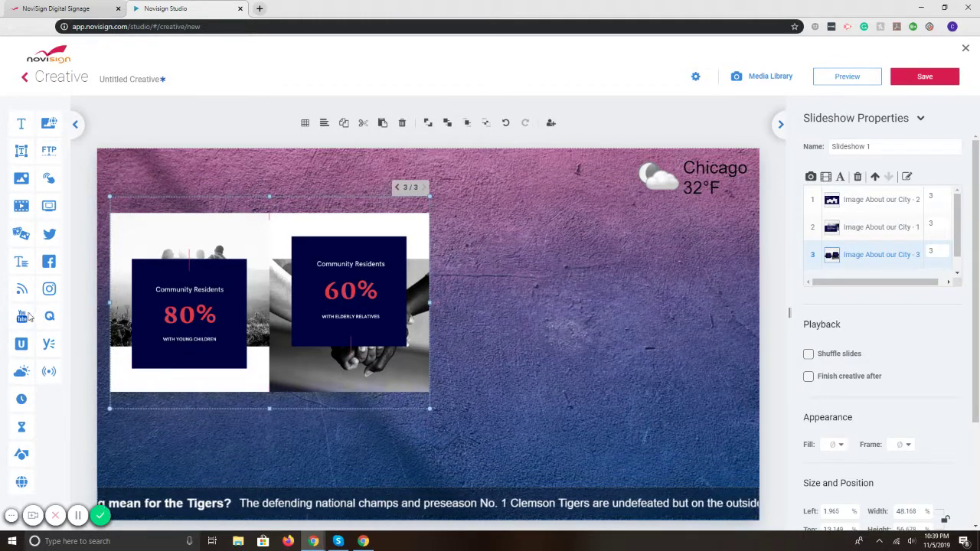
Place a YouTube video beside the slideshow at about 42% width and check its link.
left_click_drag(49, 315, 523, 245)
left_click_drag(582, 278, 739, 393)
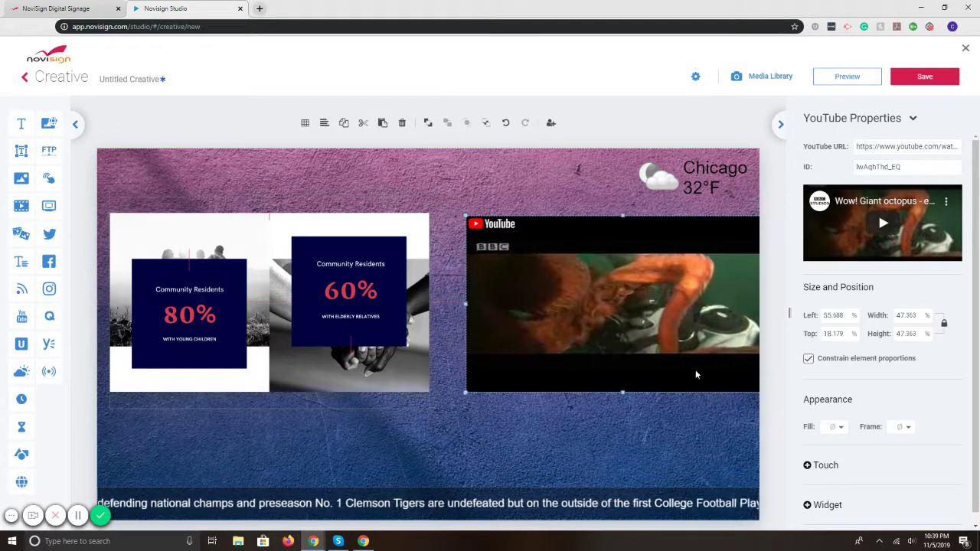
left_click_drag(644, 333, 607, 331)
left_click_drag(426, 216, 461, 237)
left_click_drag(572, 286, 571, 275)
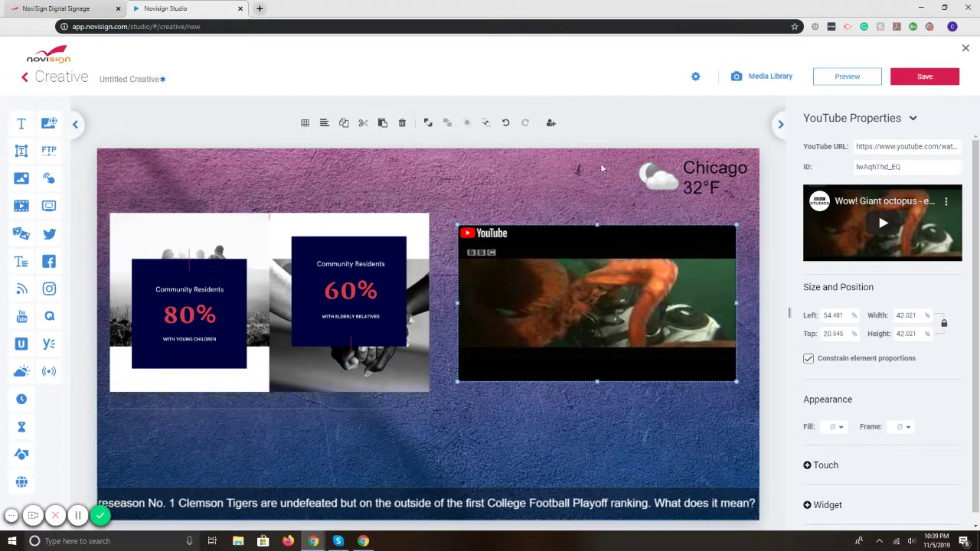
left_click(877, 146)
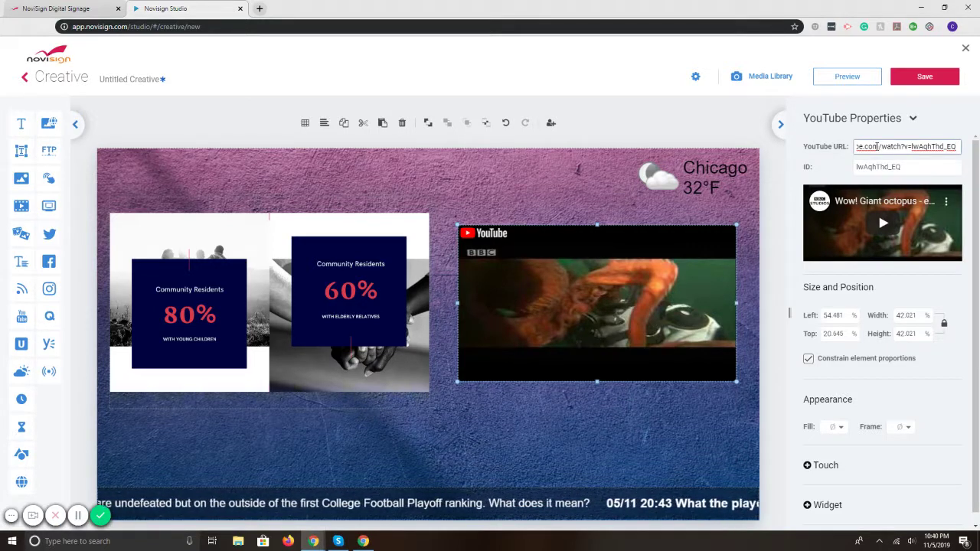
Delete the YouTube video from the canvas.
left_click(567, 421)
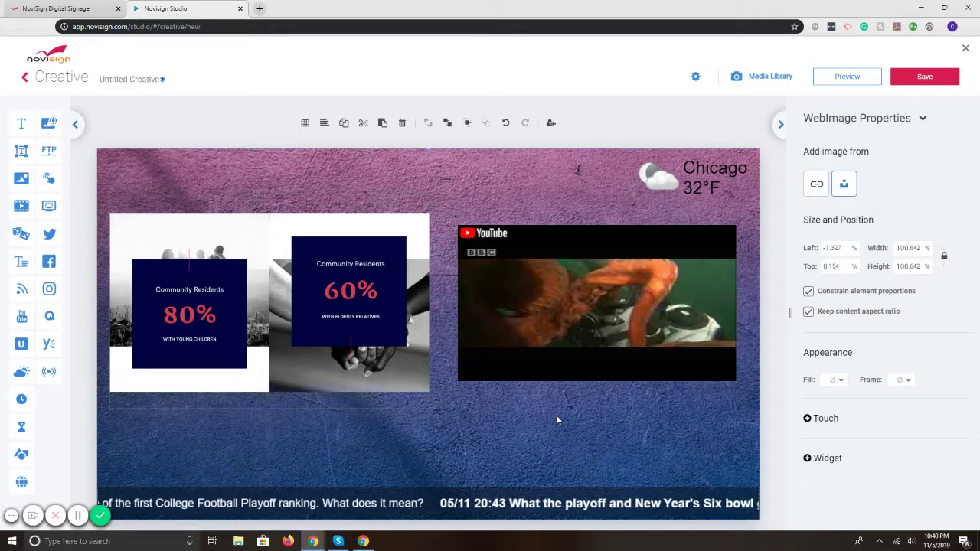
left_click(555, 333)
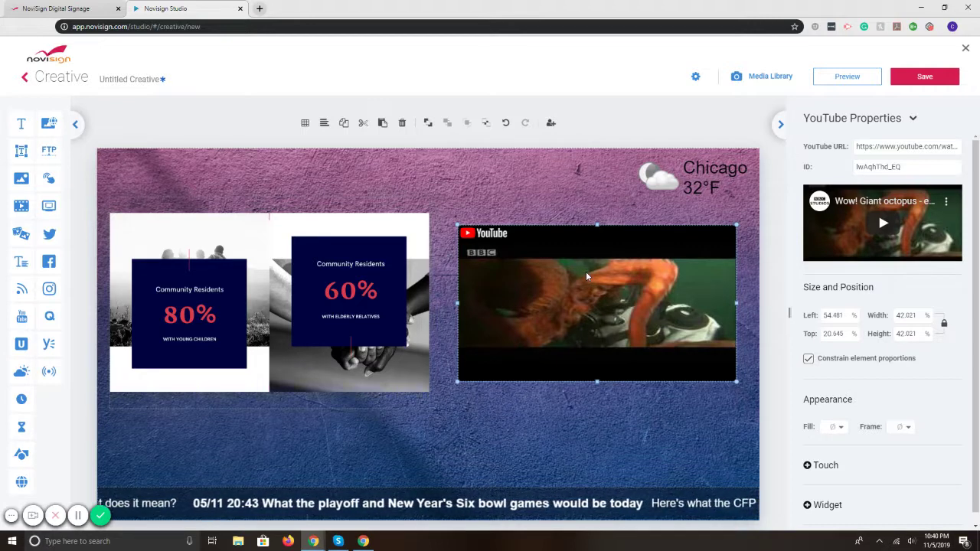
key("Delete")
Enlarge the slideshow to about 75% width, make it taller, and move it toward the centre.
left_click(280, 309)
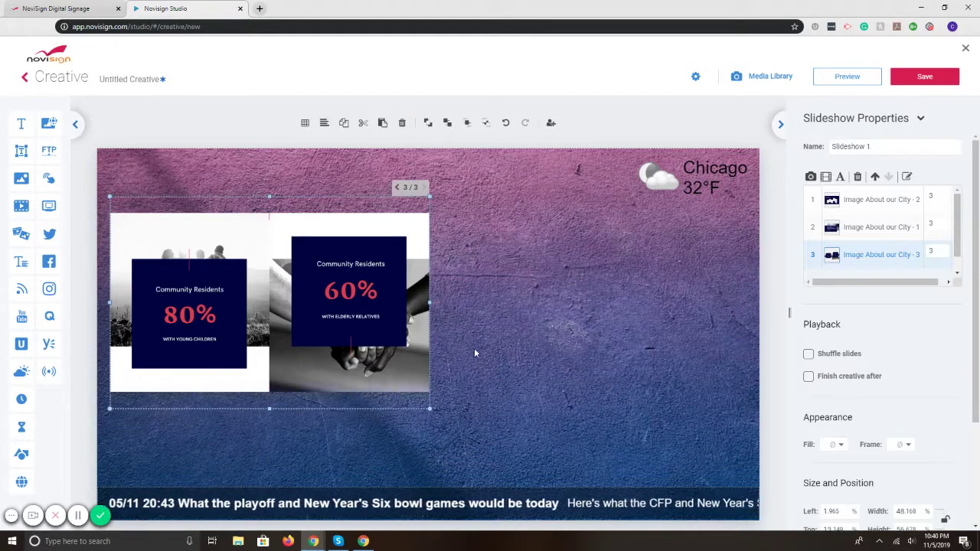
left_click_drag(436, 302, 607, 306)
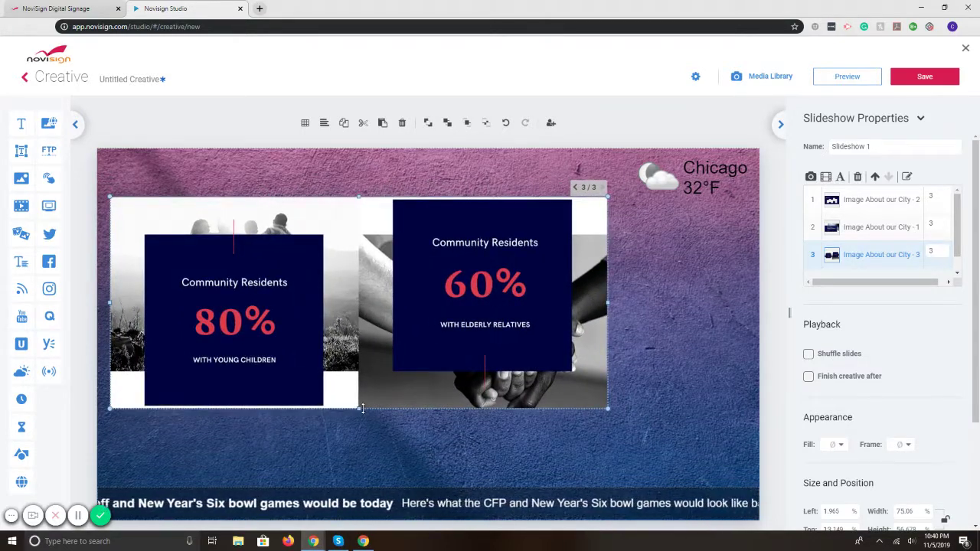
left_click_drag(362, 408, 361, 467)
left_click_drag(212, 237, 264, 244)
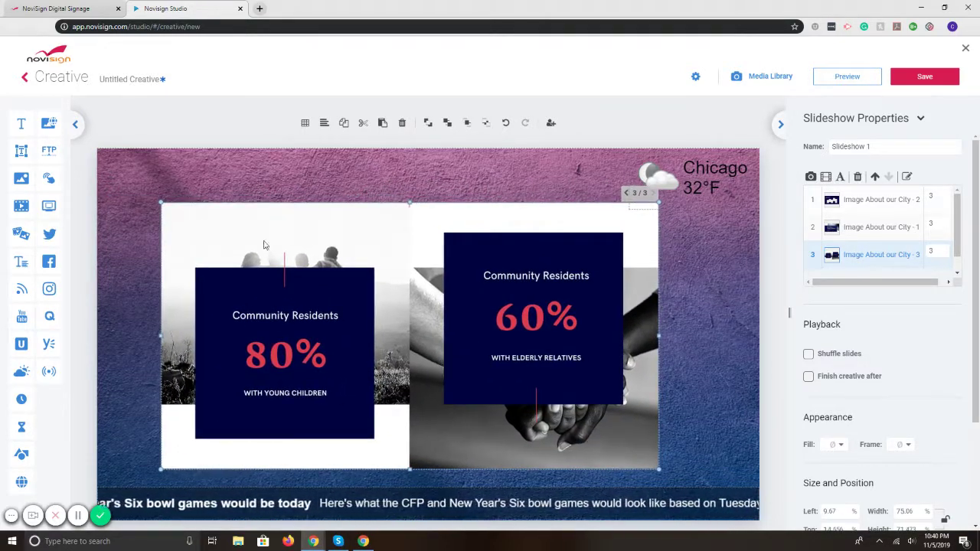